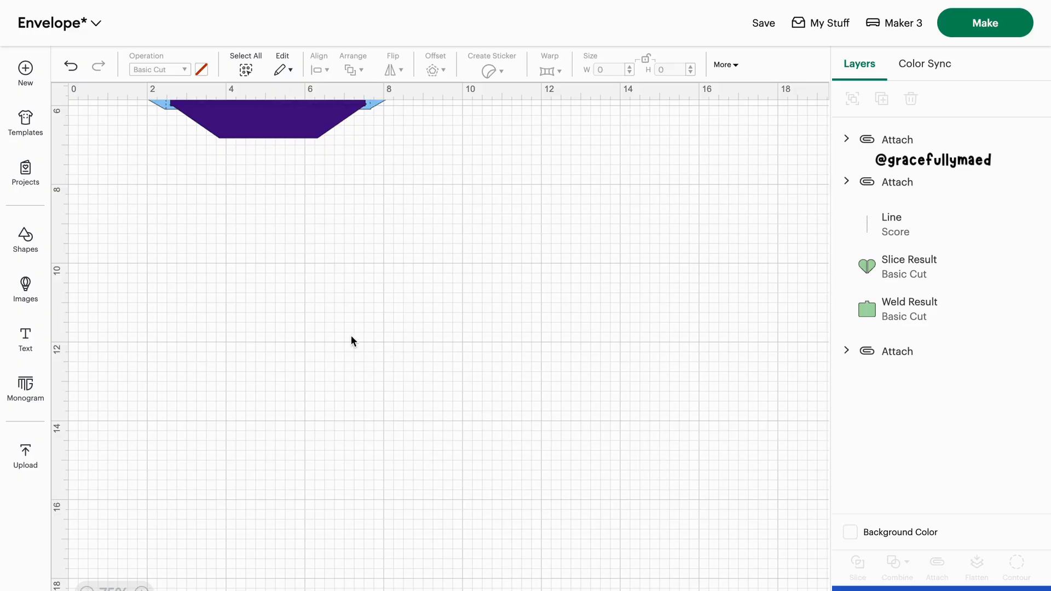
Insert a square and place it in the empty canvas area below the envelope
left_click(26, 241)
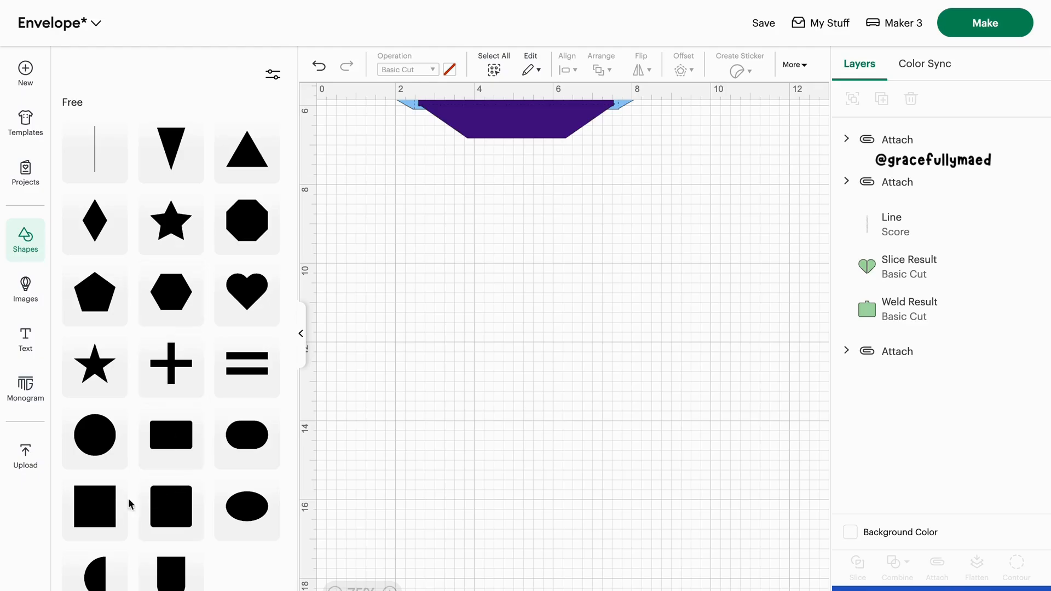
left_click(108, 509)
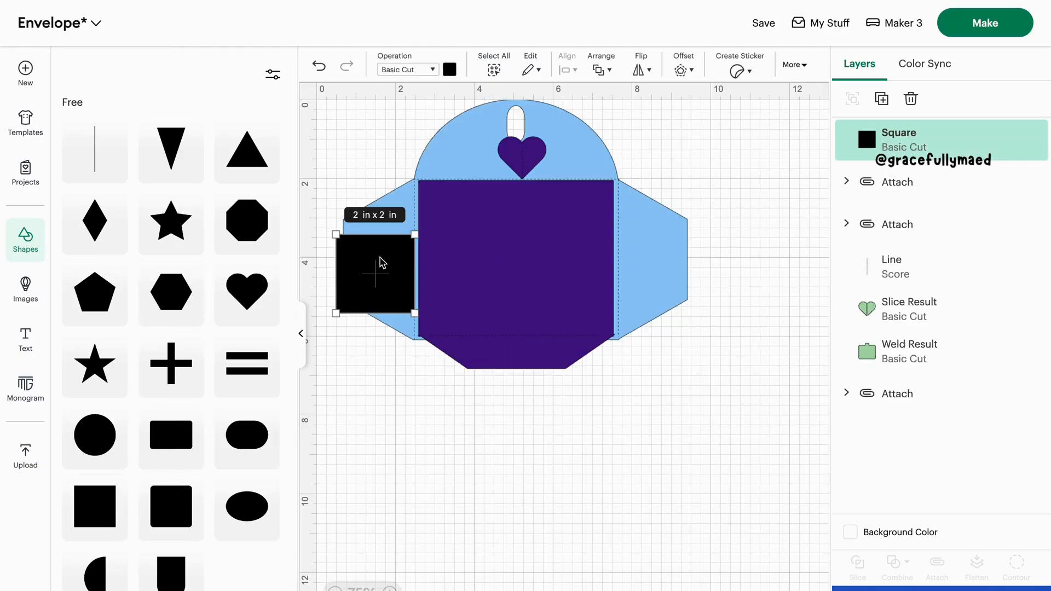
left_click_drag(383, 268, 605, 503)
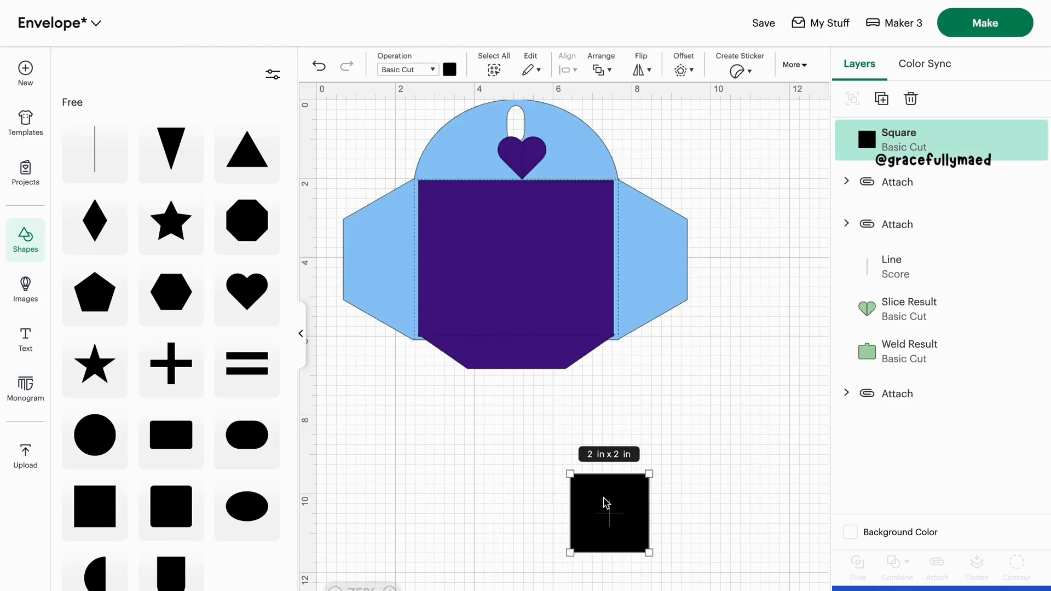
scroll(606, 502, "down", 3)
left_click_drag(616, 446, 575, 500)
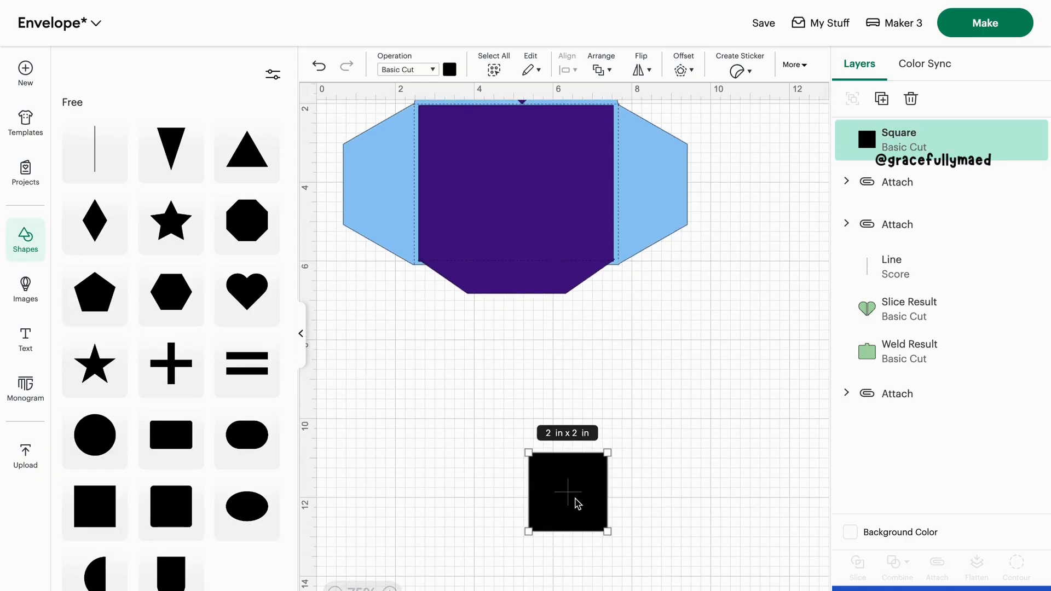
left_click(301, 336)
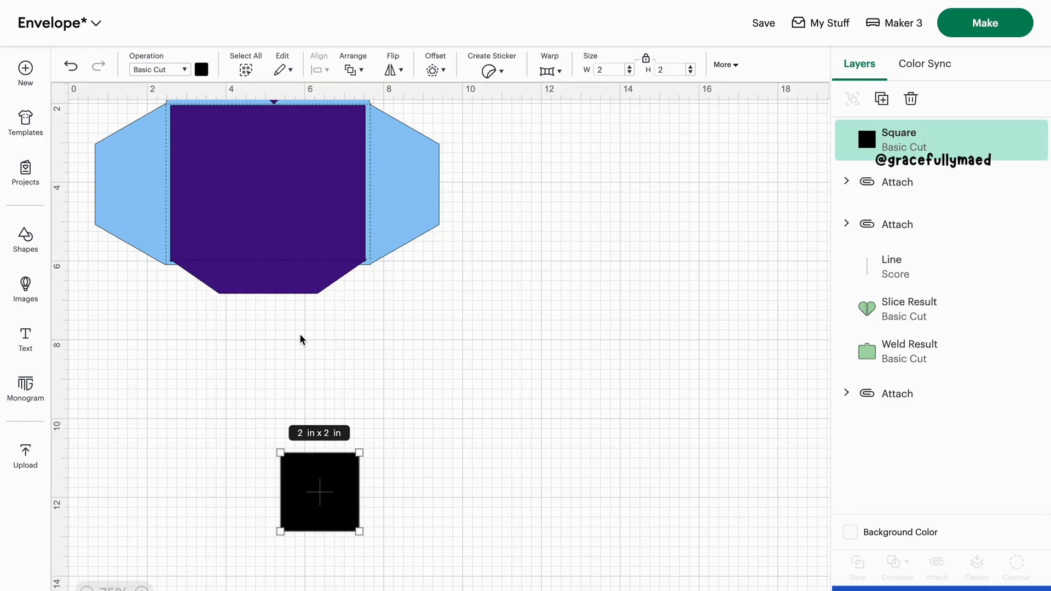
scroll(300, 336, "down", 4)
left_click_drag(318, 377, 431, 391)
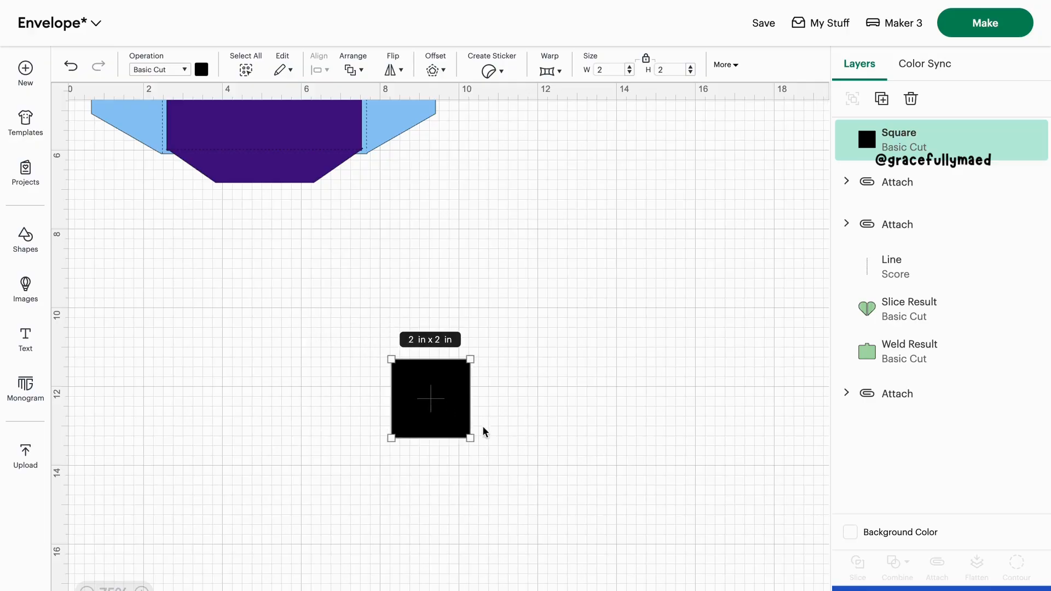
Stretch the square into a rectangle about 6.93 in wide and 4.96 in high, and recolor it light red
left_click_drag(469, 438, 586, 555)
left_click_drag(580, 493, 626, 461)
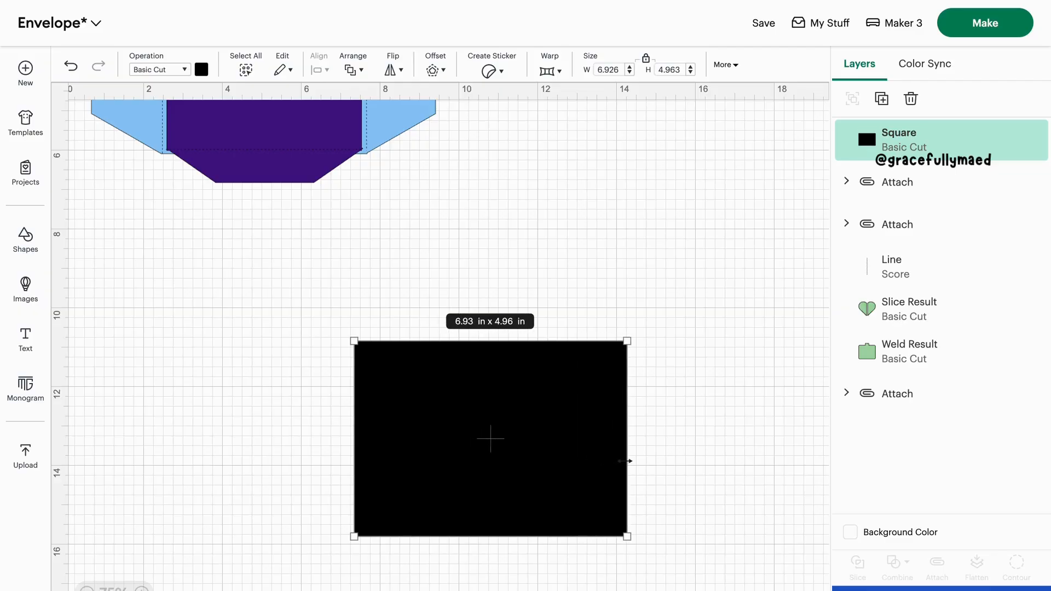
left_click(201, 69)
left_click(217, 159)
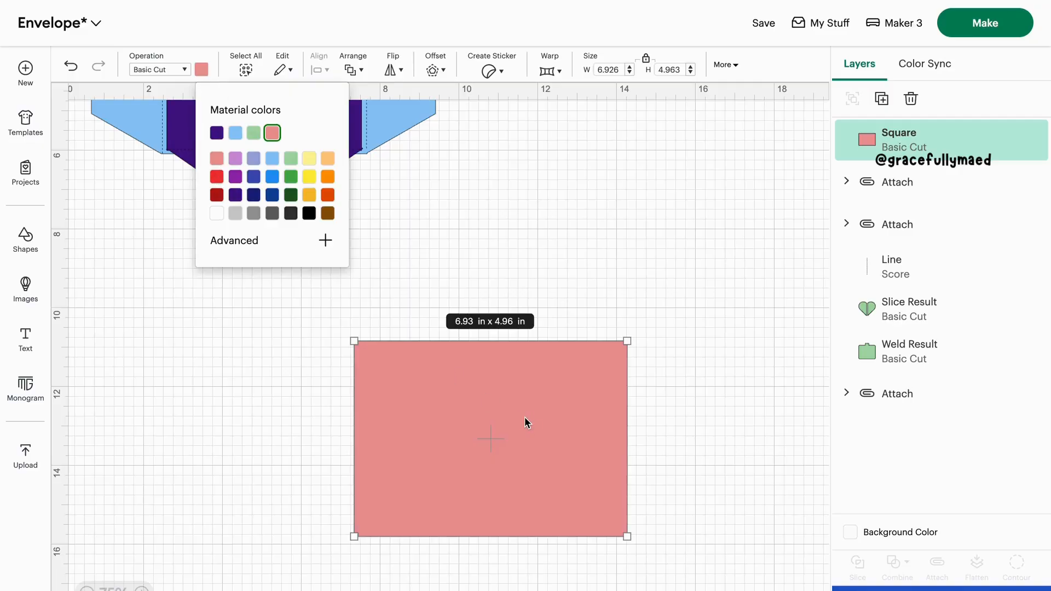
left_click(681, 479)
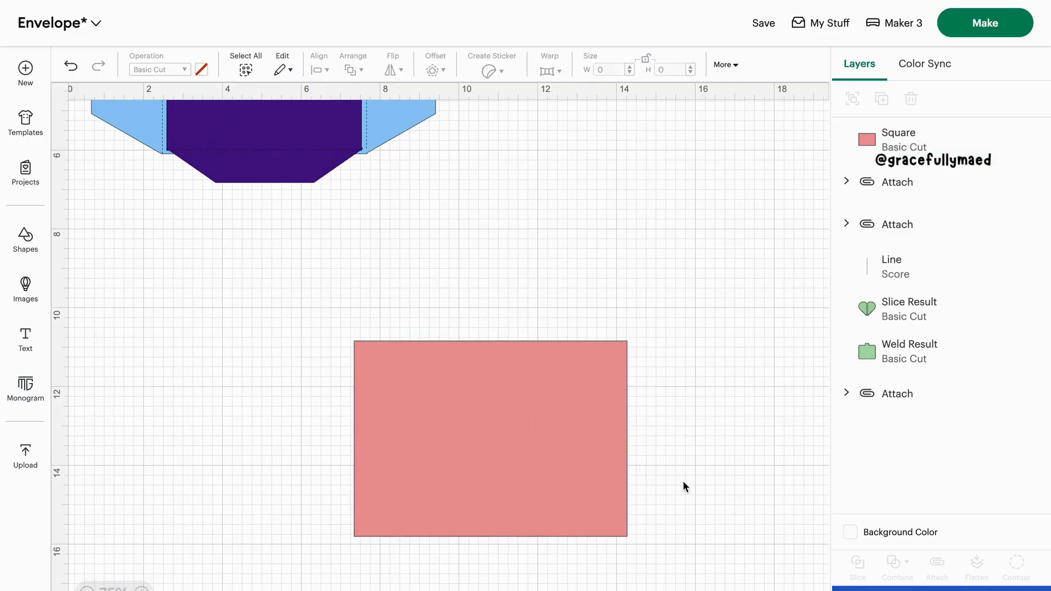
left_click_drag(514, 423, 515, 446)
scroll(232, 362, "up", 5)
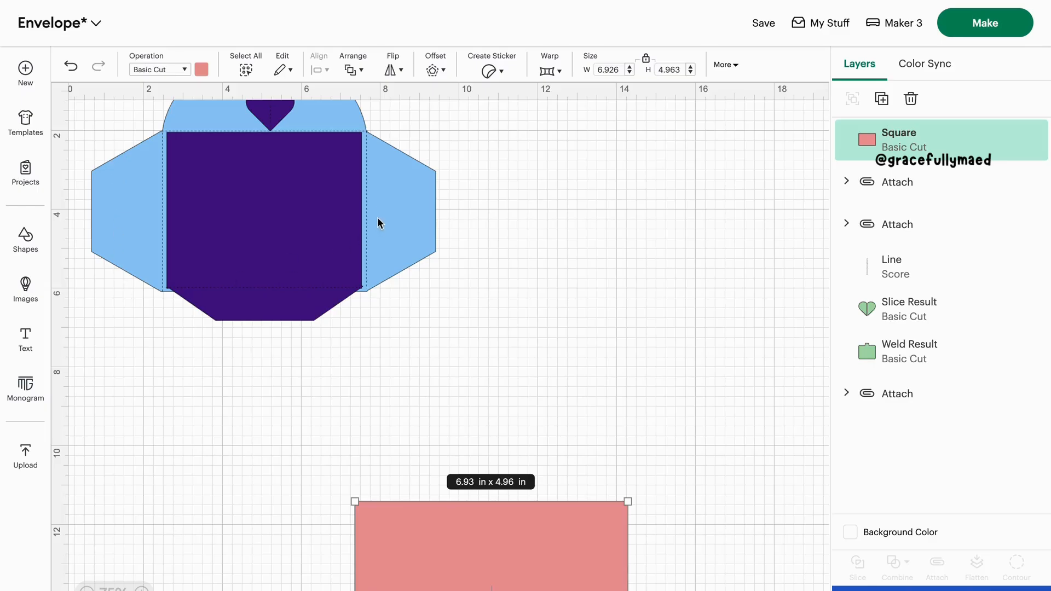
scroll(376, 272, "down", 7)
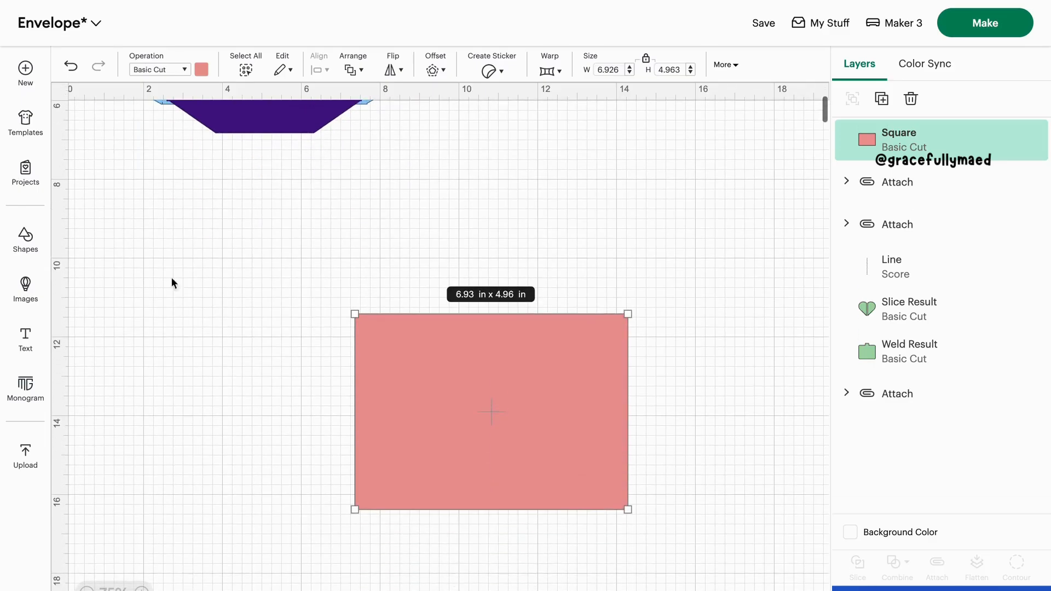
Insert a hexagon and place it just outside the light red rectangle's left edge
left_click(27, 241)
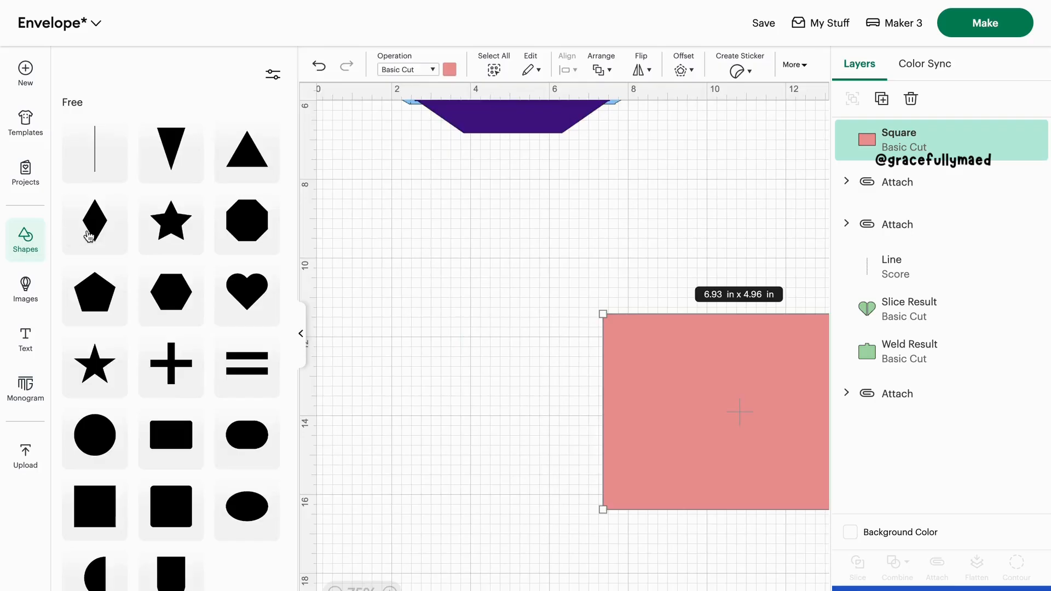
left_click(171, 307)
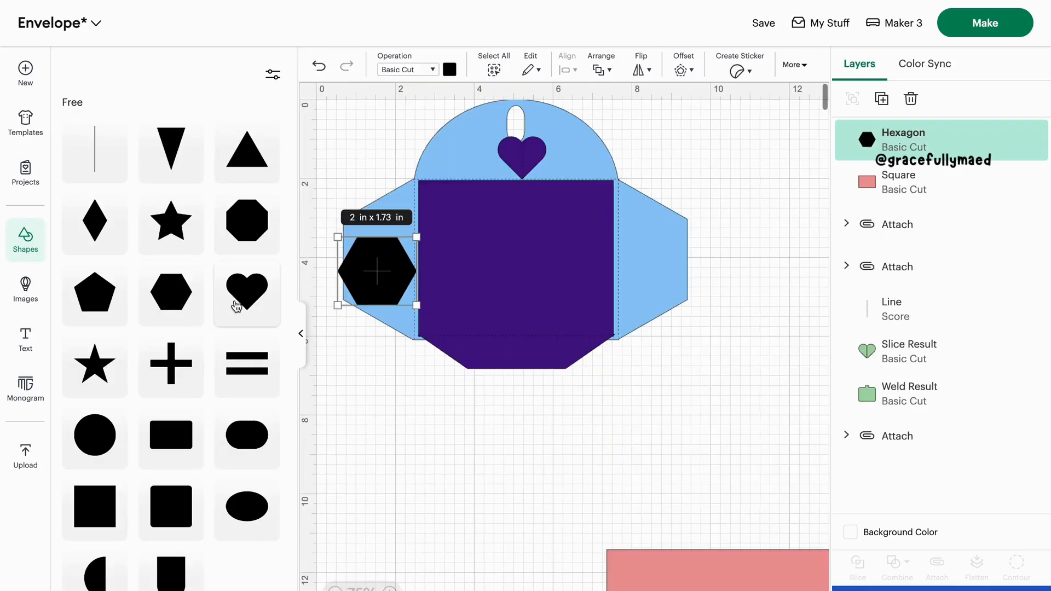
left_click(297, 337)
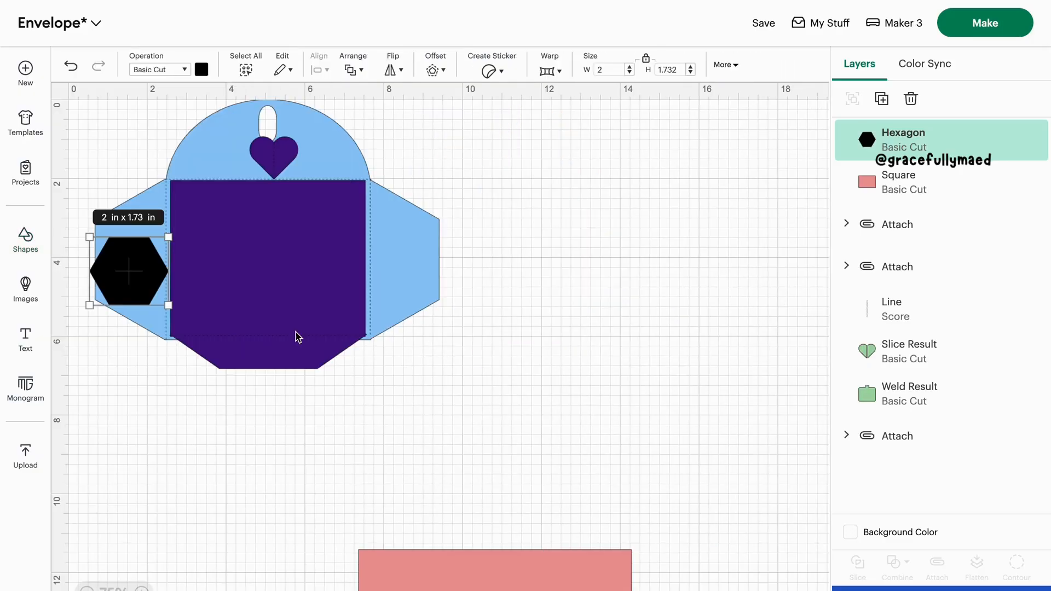
scroll(296, 336, "down", 4)
left_click_drag(141, 173, 300, 534)
scroll(297, 527, "down", 5)
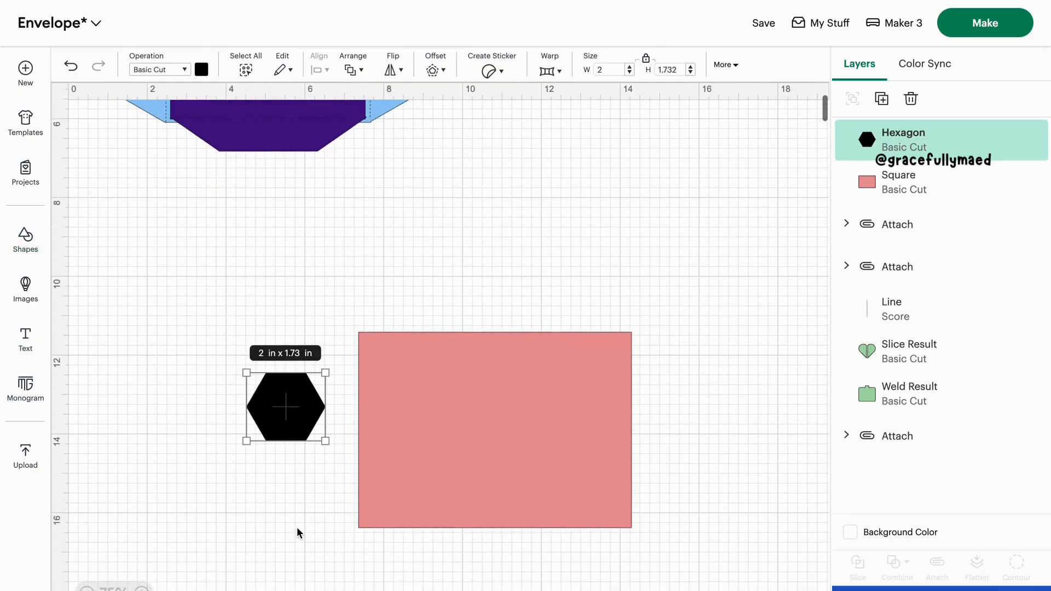
left_click_drag(272, 346, 300, 359)
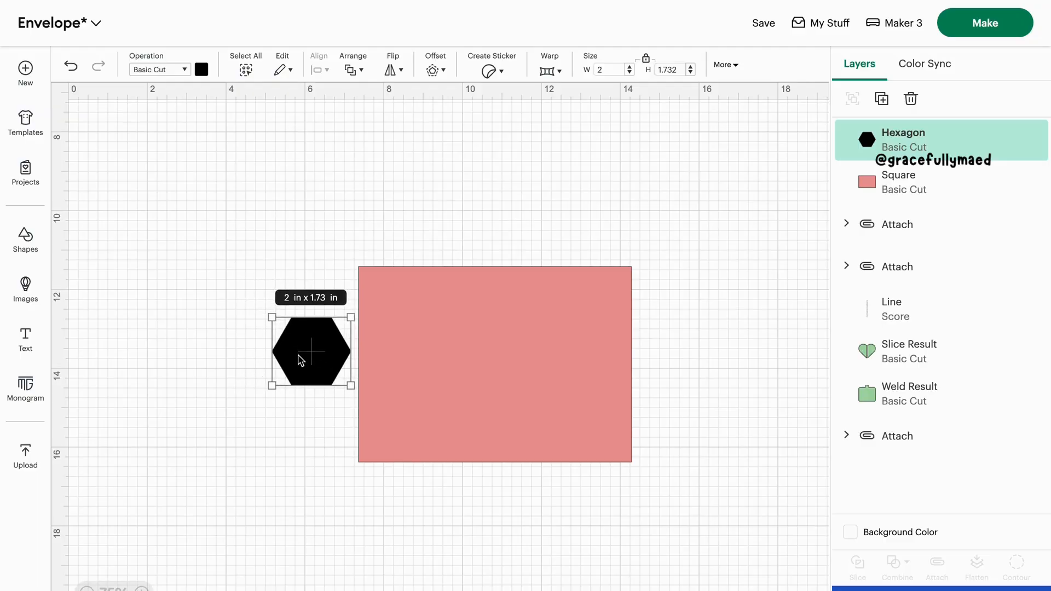
Rotate the hexagon 90 degrees and move it so it overlaps the rectangle's left edge
left_click(734, 67)
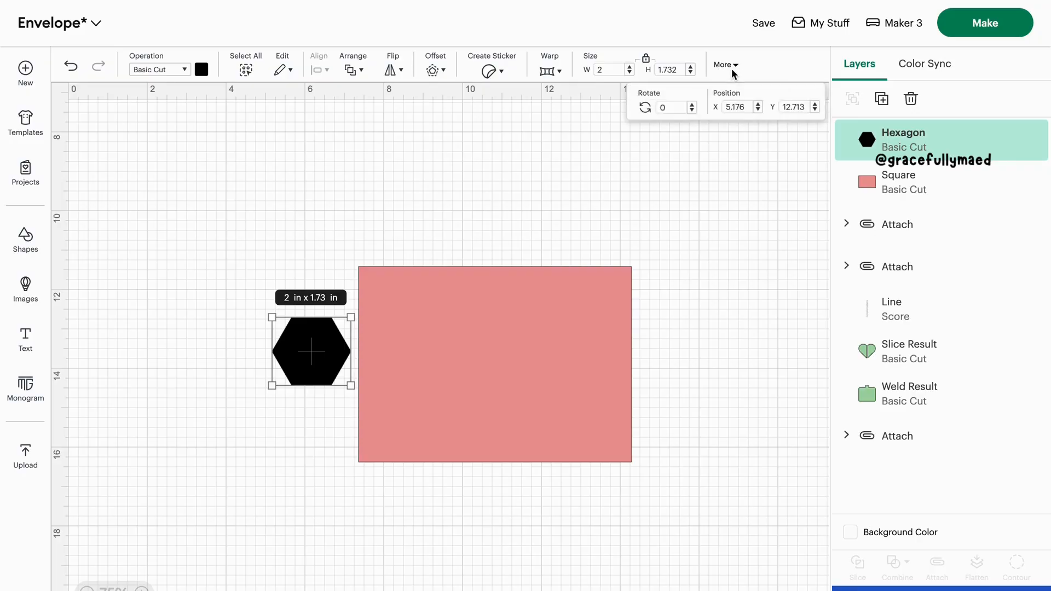
left_click(731, 68)
left_click(731, 67)
key("Return")
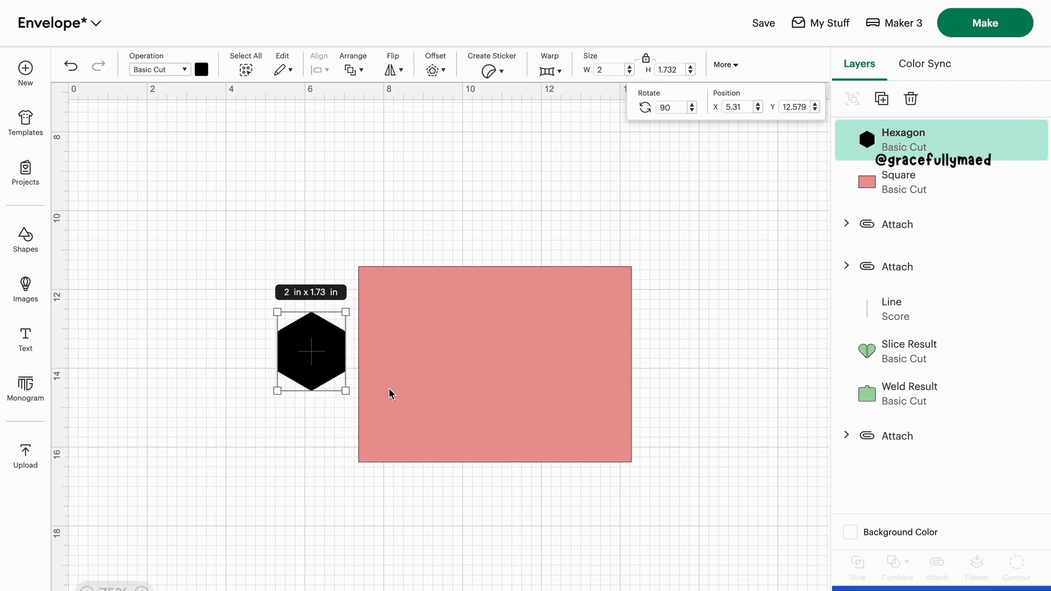
left_click_drag(315, 368, 349, 383)
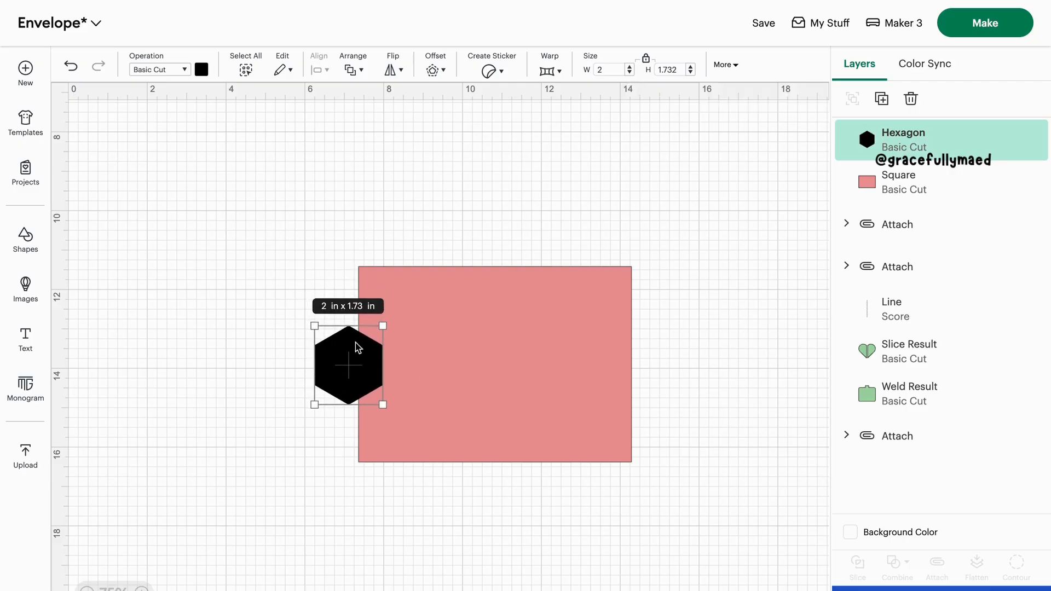
Stretch the hexagon to about 4.98 in tall and 3.12 in wide, and center it on the rectangle's left edge
left_click_drag(347, 319, 348, 257)
left_click_drag(348, 404, 348, 461)
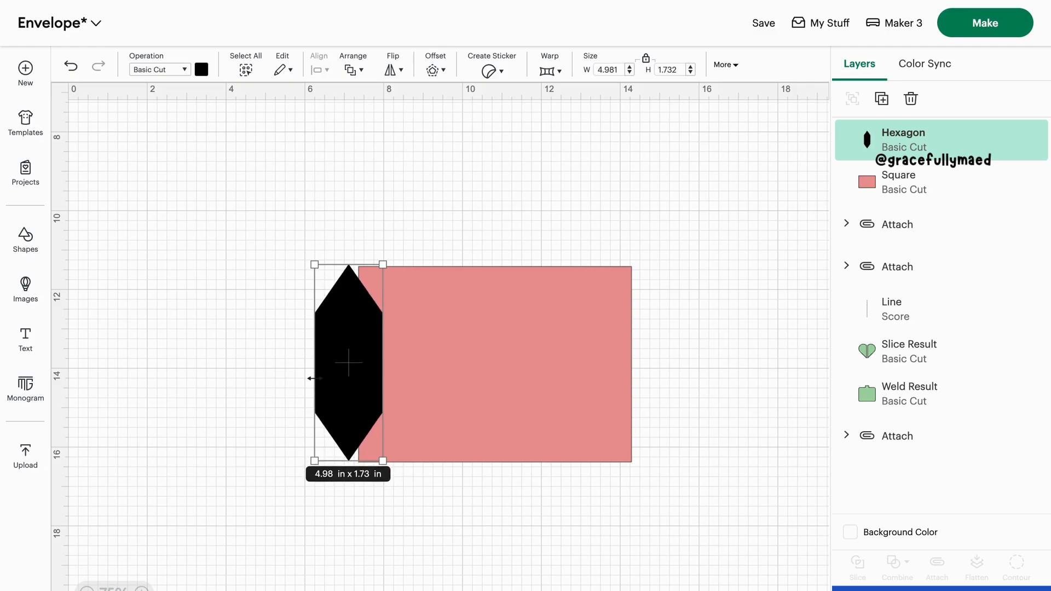
left_click_drag(313, 378, 260, 380)
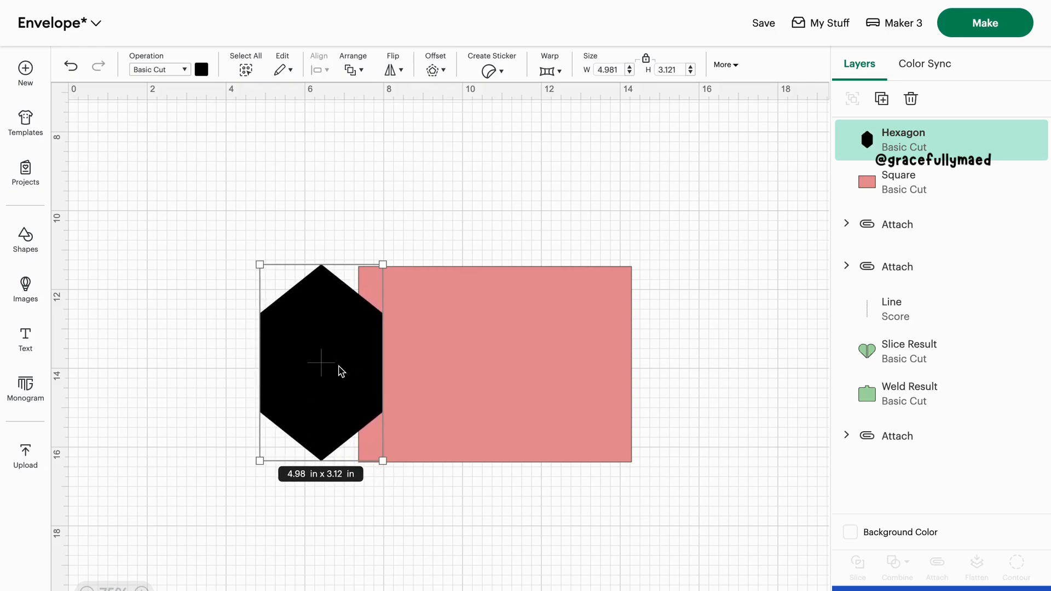
left_click_drag(340, 371, 377, 371)
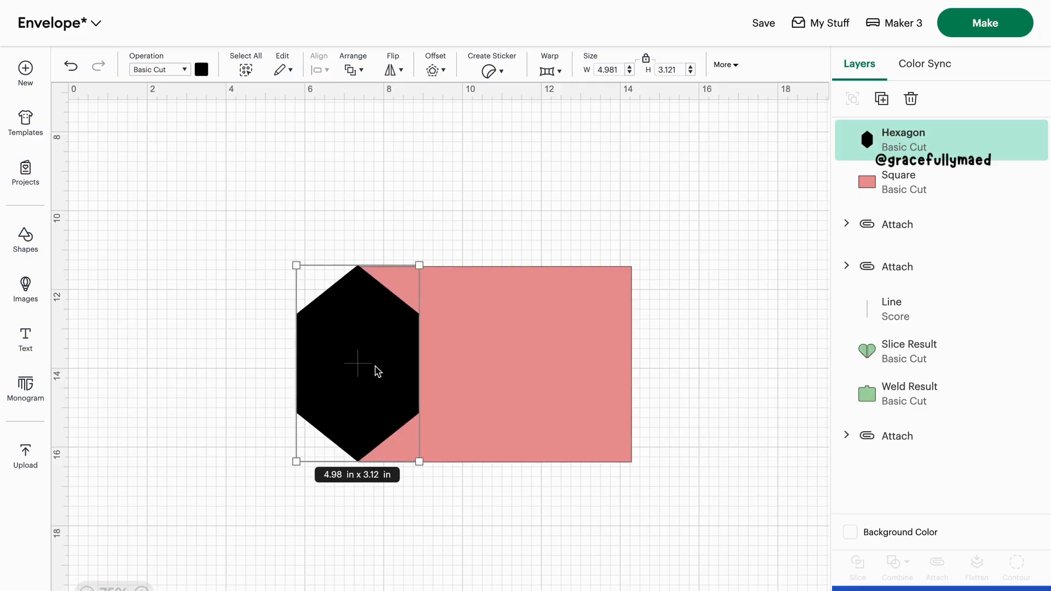
Fine-tune the hexagon's height and position so its points meet the rectangle's top and bottom left corners
left_click(391, 518)
left_click(361, 386)
left_click(430, 530)
left_click(355, 323)
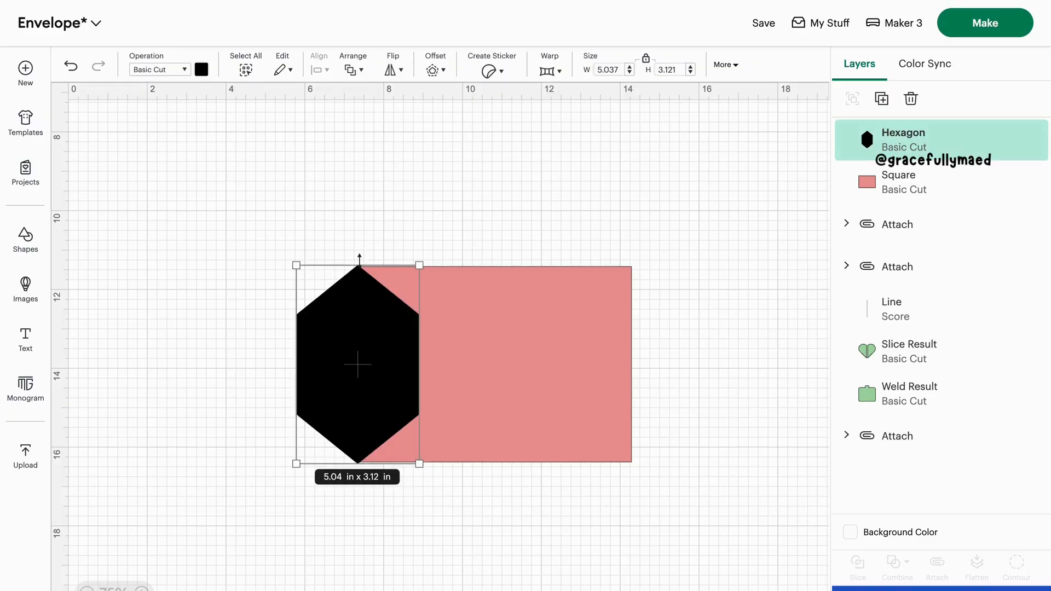
left_click_drag(359, 255, 360, 257)
left_click_drag(382, 346, 384, 345)
left_click(447, 492)
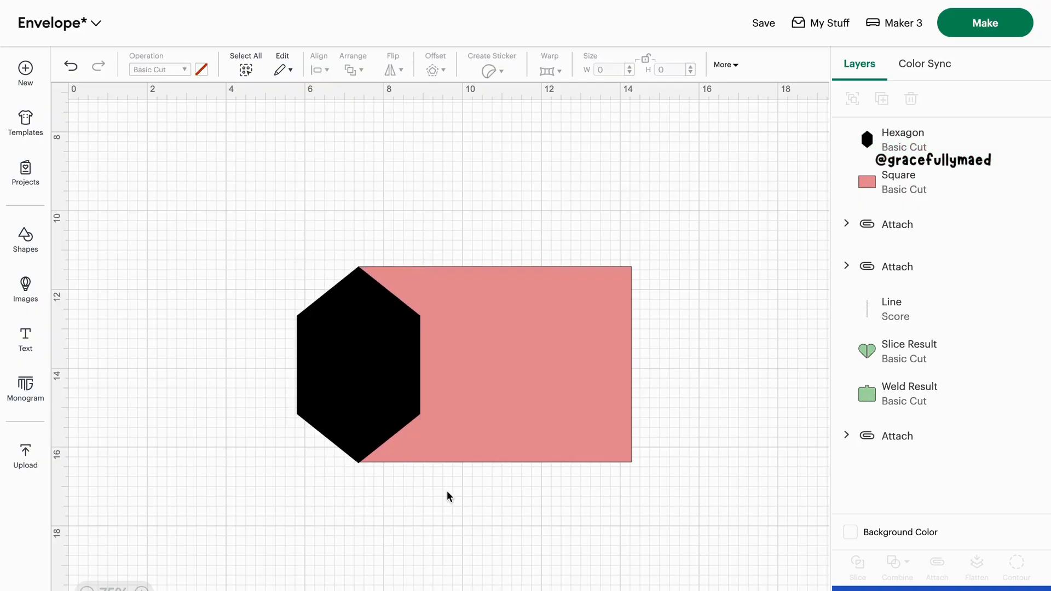
Duplicate the hexagon and center the copy on the rectangle's right edge
left_click(354, 367)
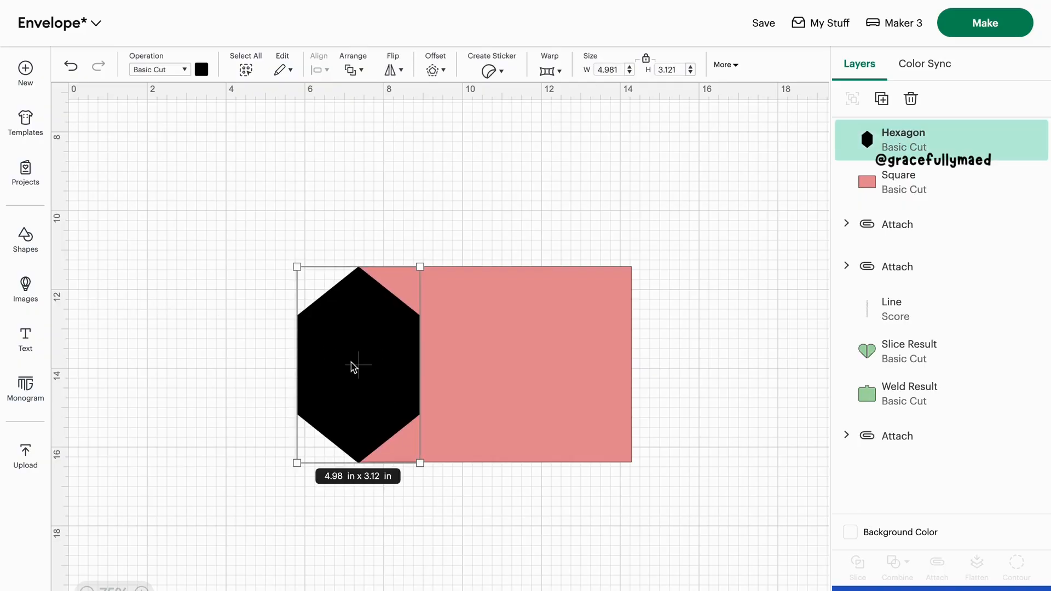
key("ctrl+d")
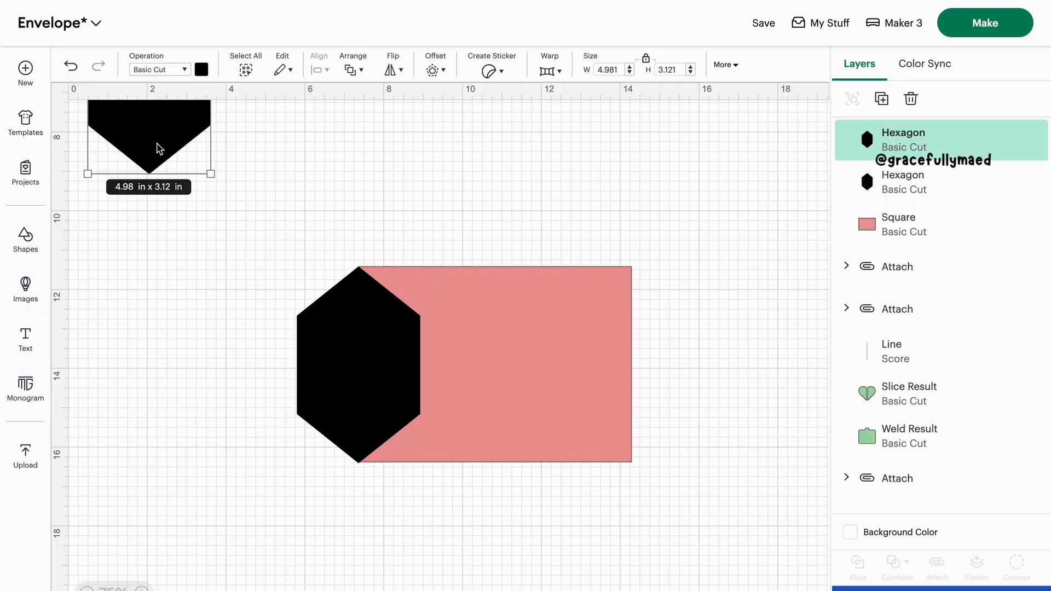
left_click_drag(160, 146, 638, 434)
left_click(695, 510)
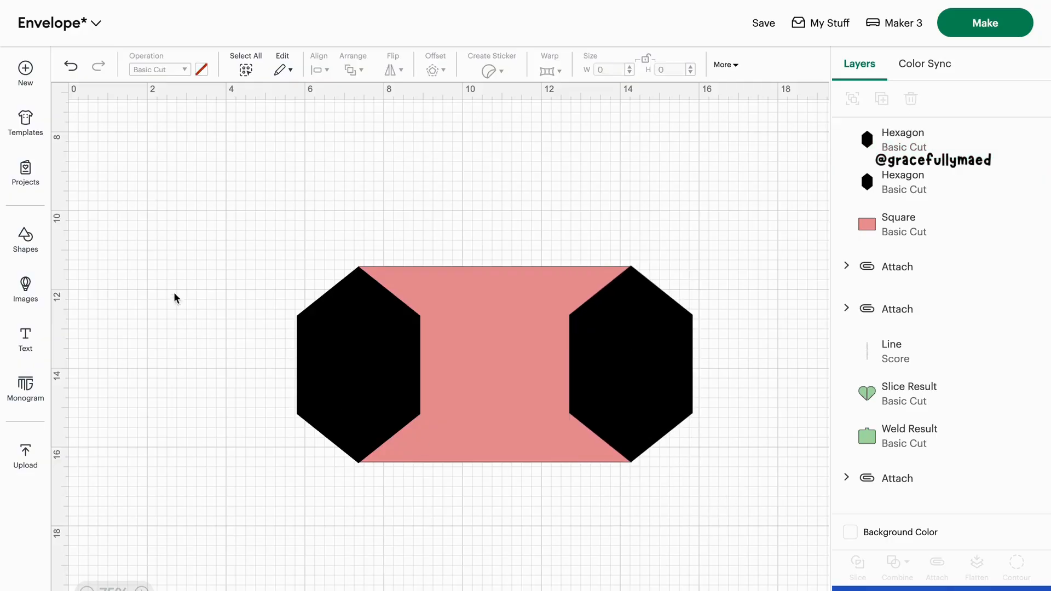
Weld the rectangle and both hexagons into one shape, then stretch it to about 6.8 in high and shift it down
left_click_drag(158, 252, 638, 471)
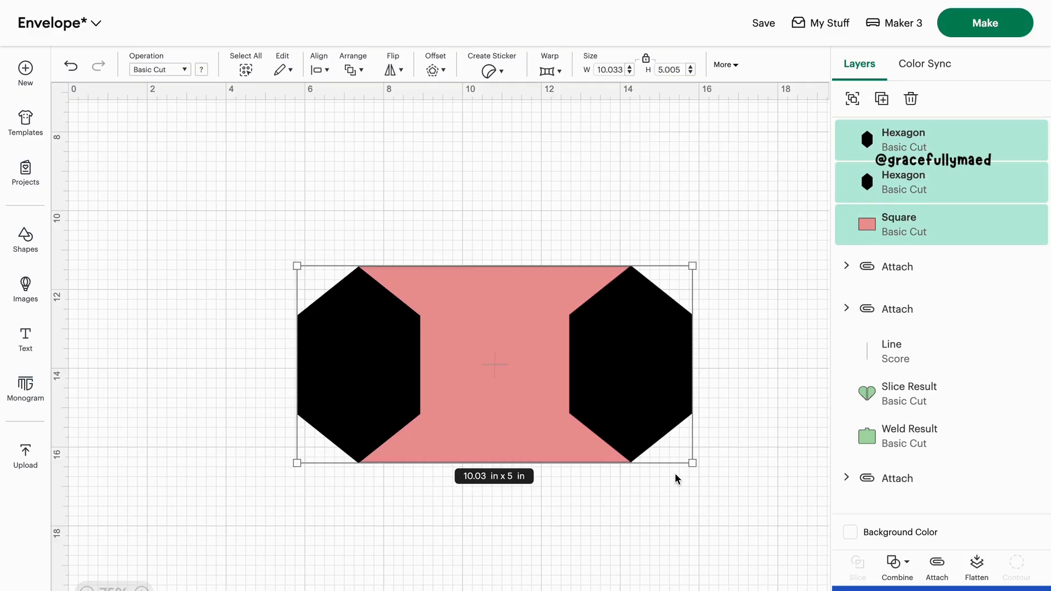
left_click(904, 568)
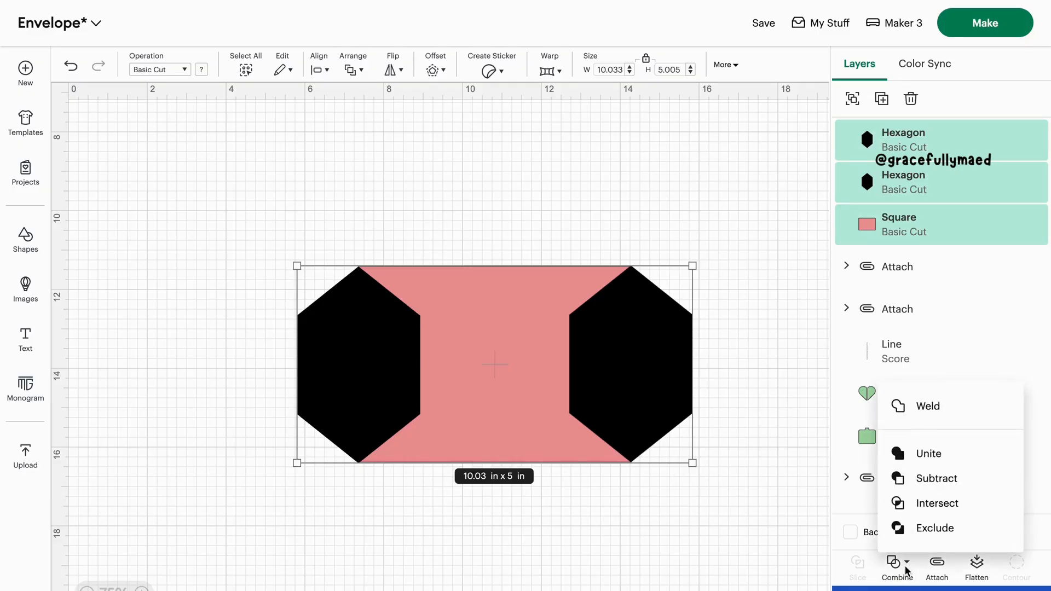
left_click(948, 410)
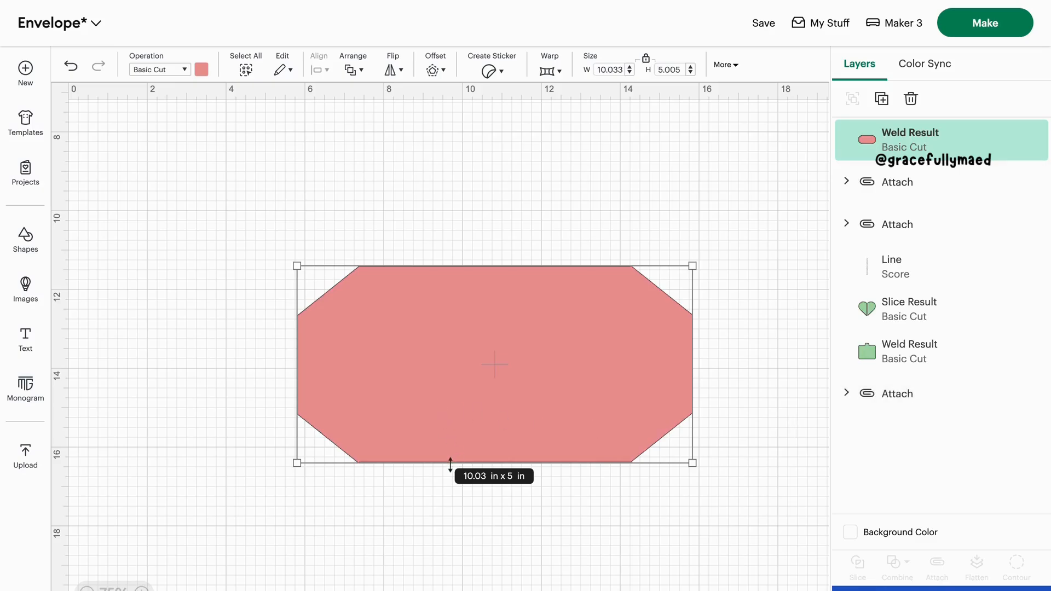
left_click_drag(450, 464, 454, 532)
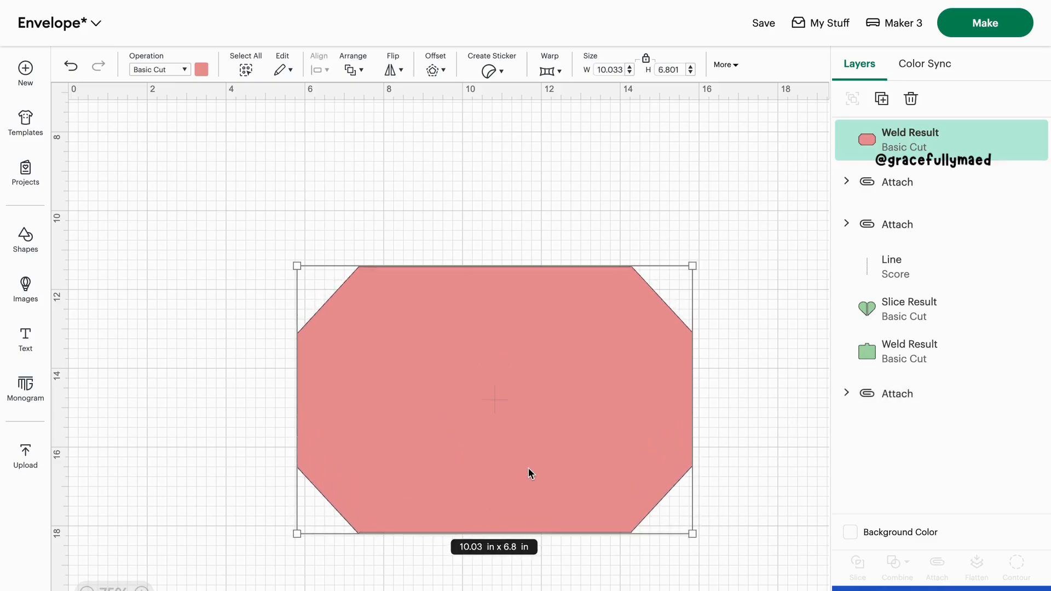
left_click_drag(510, 457, 512, 522)
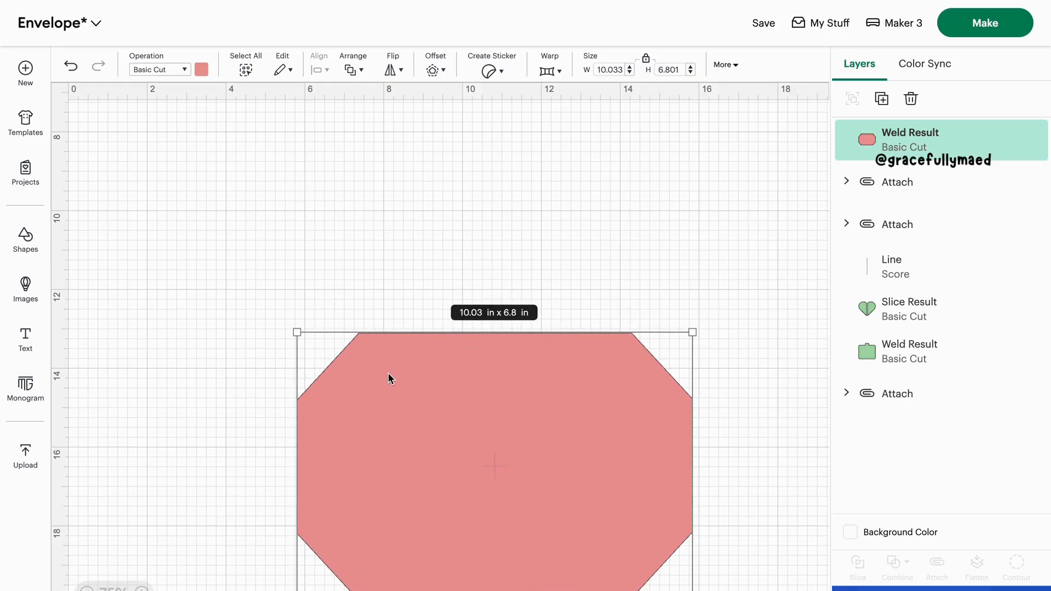
Insert a half circle and place it in the empty canvas area below the envelope
left_click(38, 251)
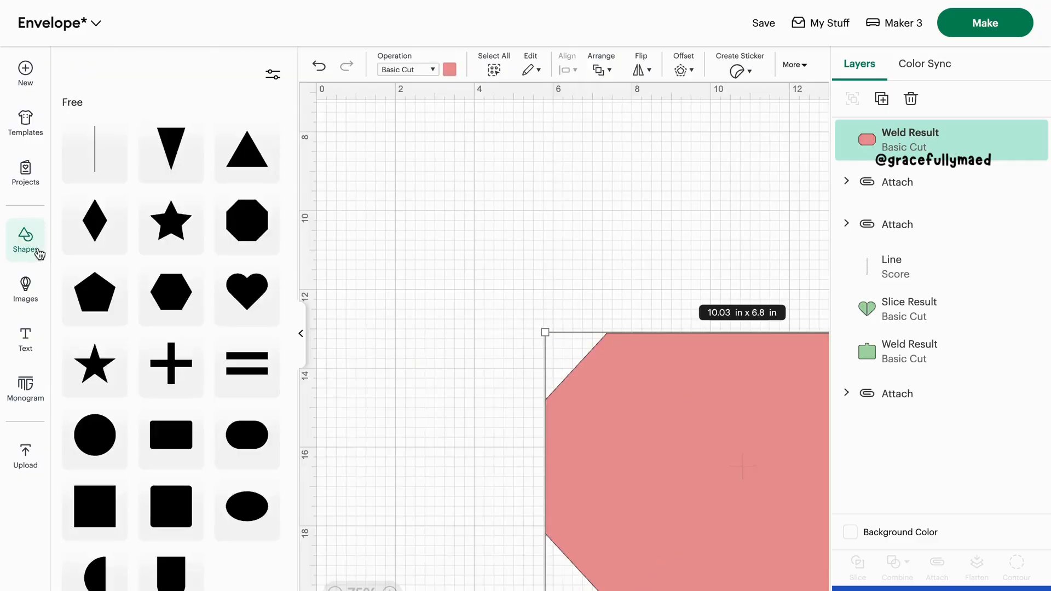
left_click(99, 579)
left_click_drag(392, 347, 518, 492)
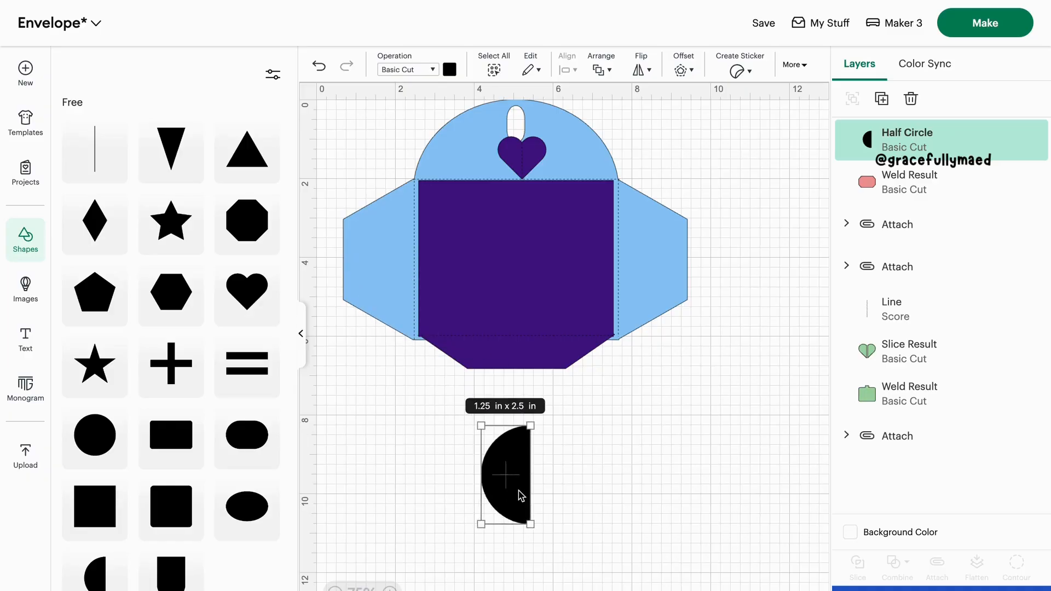
left_click(301, 338)
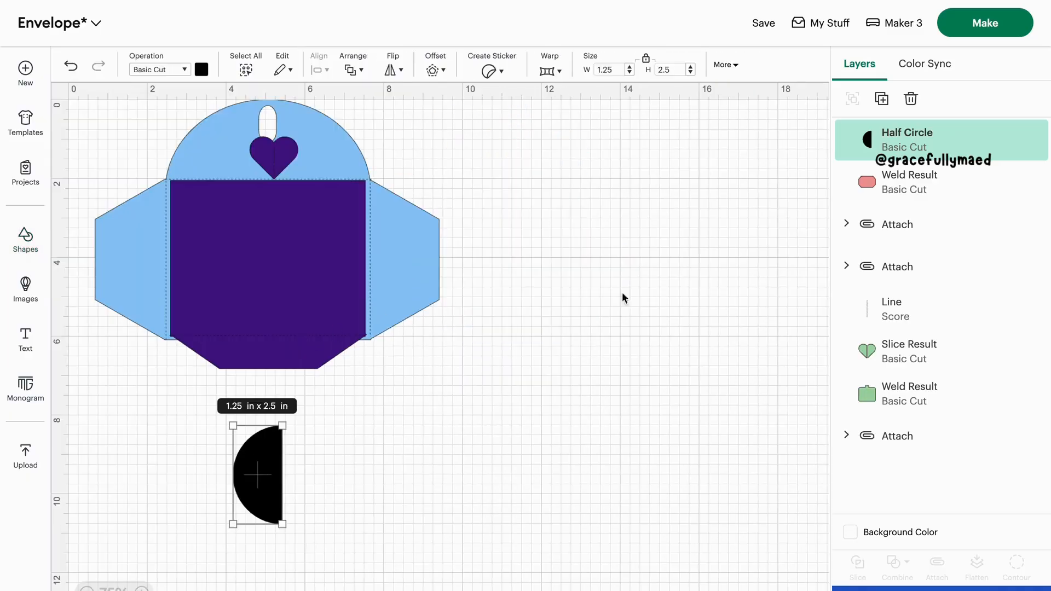
Move the half circle into the space above the pink envelope body and rotate it to 90 degrees
scroll(621, 297, "down", 5)
left_click_drag(268, 279, 444, 330)
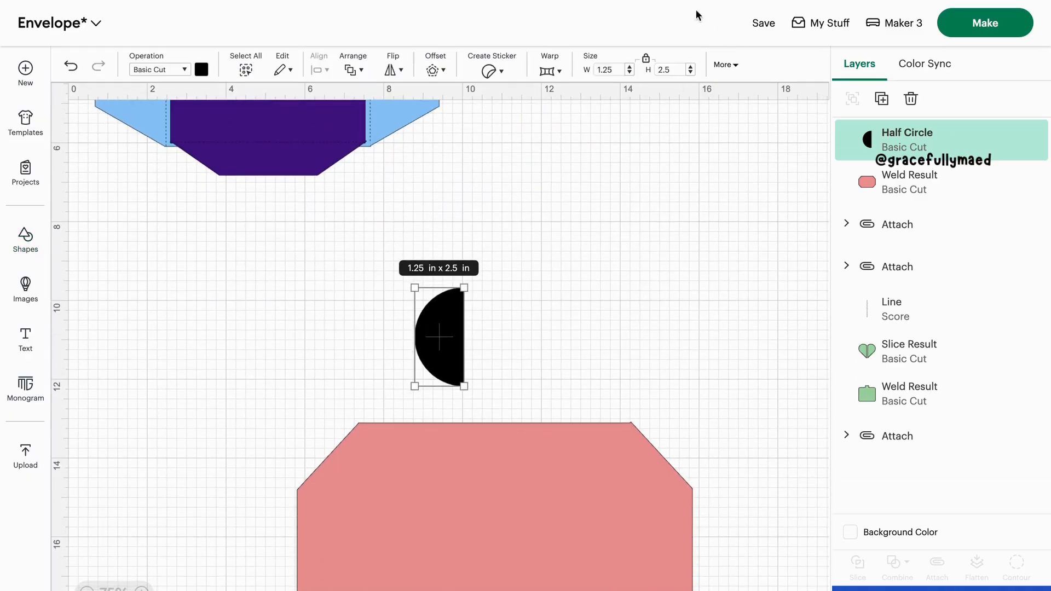
left_click(721, 66)
left_click(661, 107)
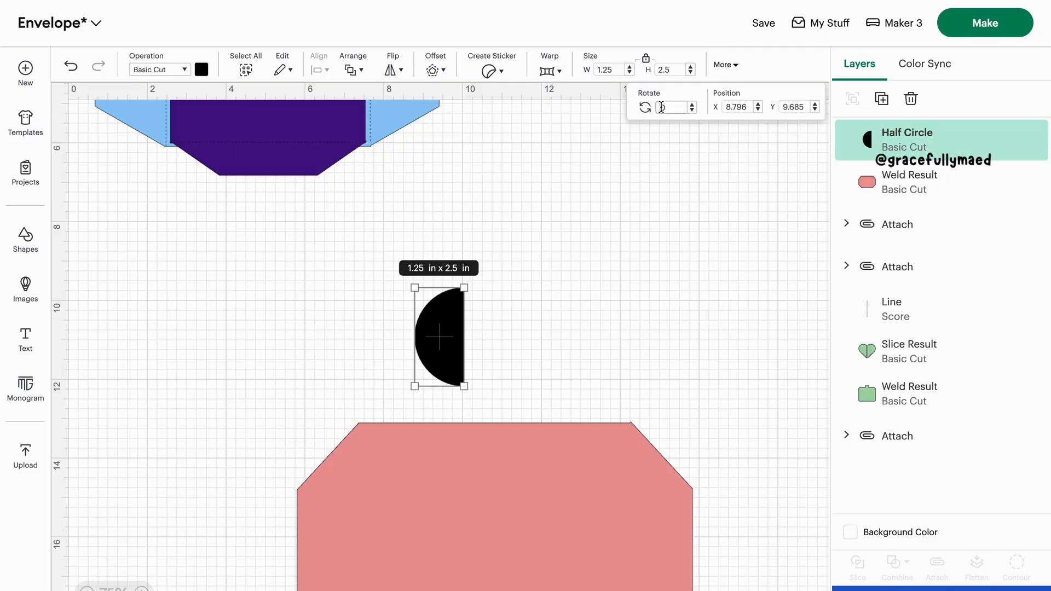
type("9")
key("Return")
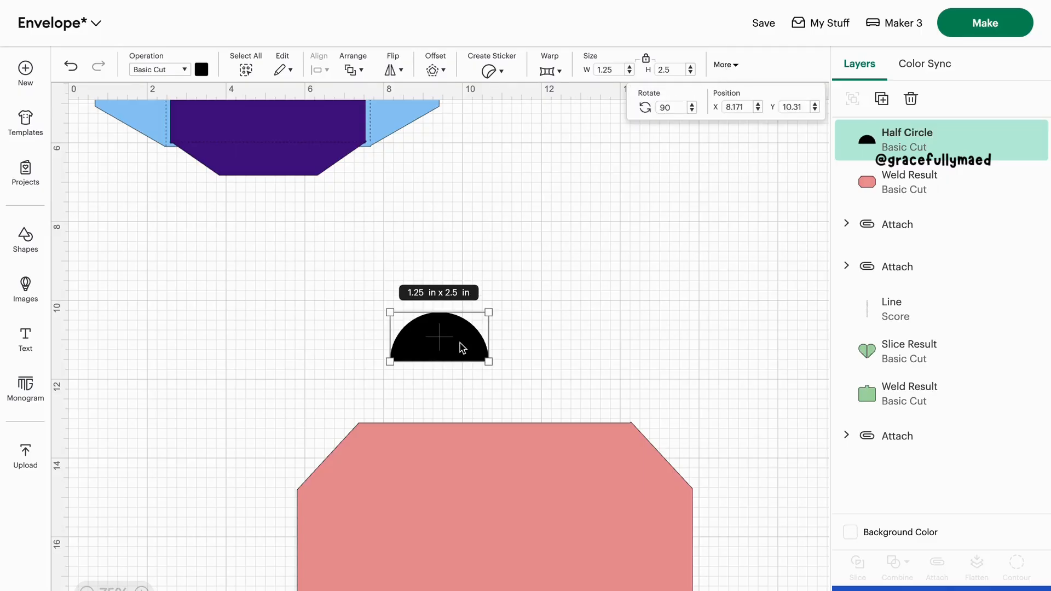
Seat the half circle on the envelope body's top edge, widen it to about 6.91 in and stretch it upward into a tall rounded flap
left_click_drag(469, 347, 630, 385)
left_click(664, 405)
left_click(438, 412)
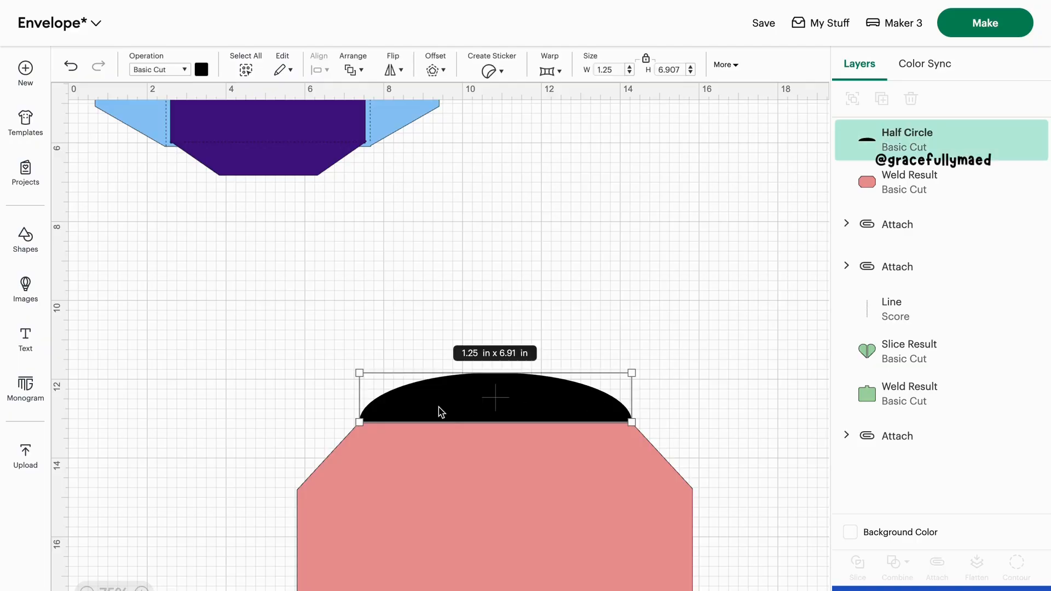
left_click_drag(470, 373, 470, 275)
scroll(419, 334, "down", 2)
Fine-tune the half circle's position so its base lines up with the corners of the envelope body's top edge
left_click(448, 428)
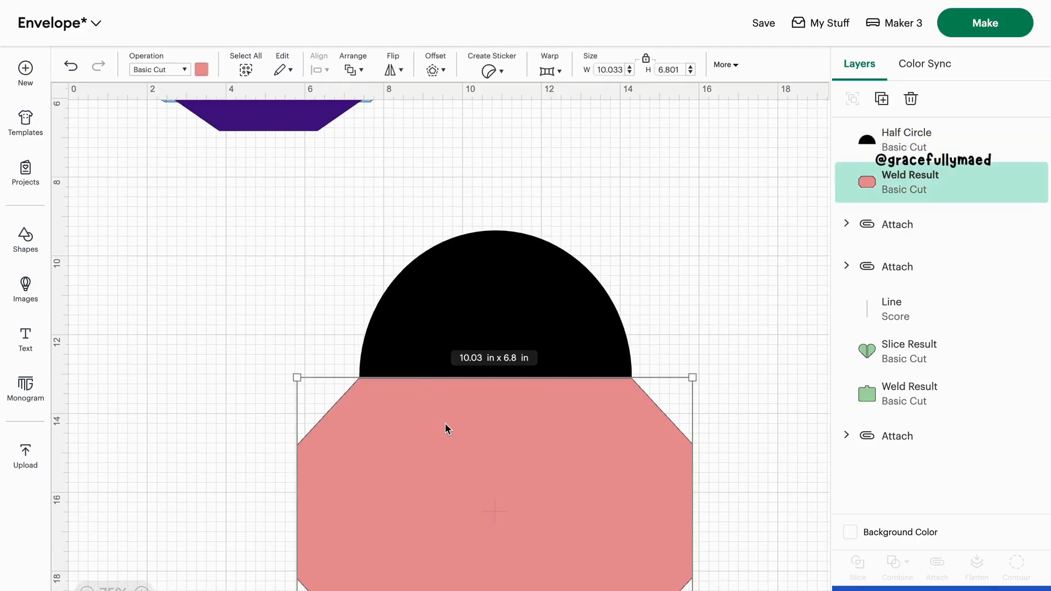
left_click(670, 262)
left_click(564, 334)
left_click(678, 328)
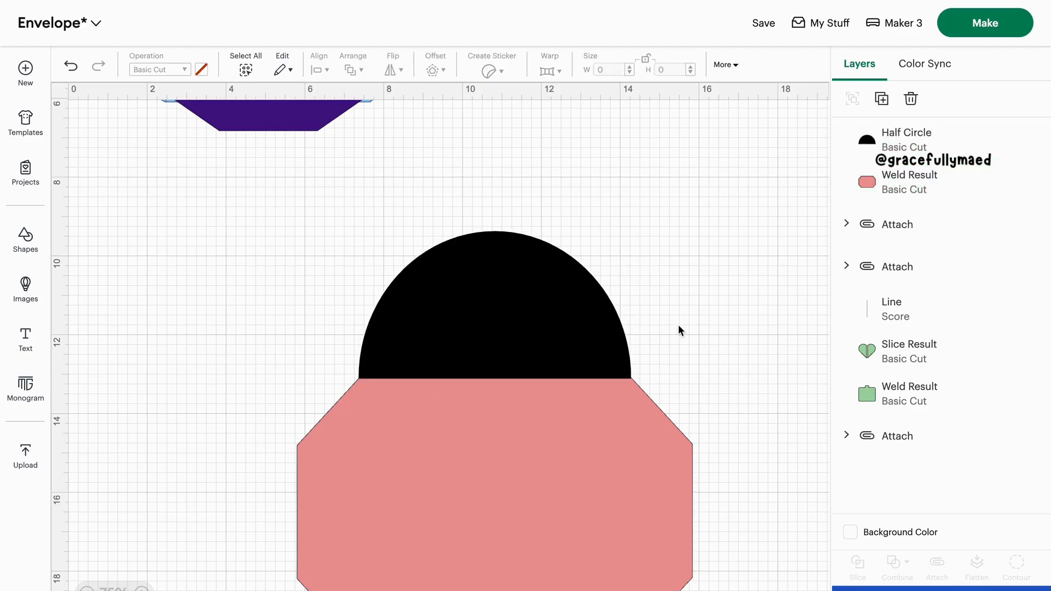
left_click(615, 329)
left_click(680, 310)
Weld the half circle and the envelope body into one shape
left_click_drag(230, 246, 554, 455)
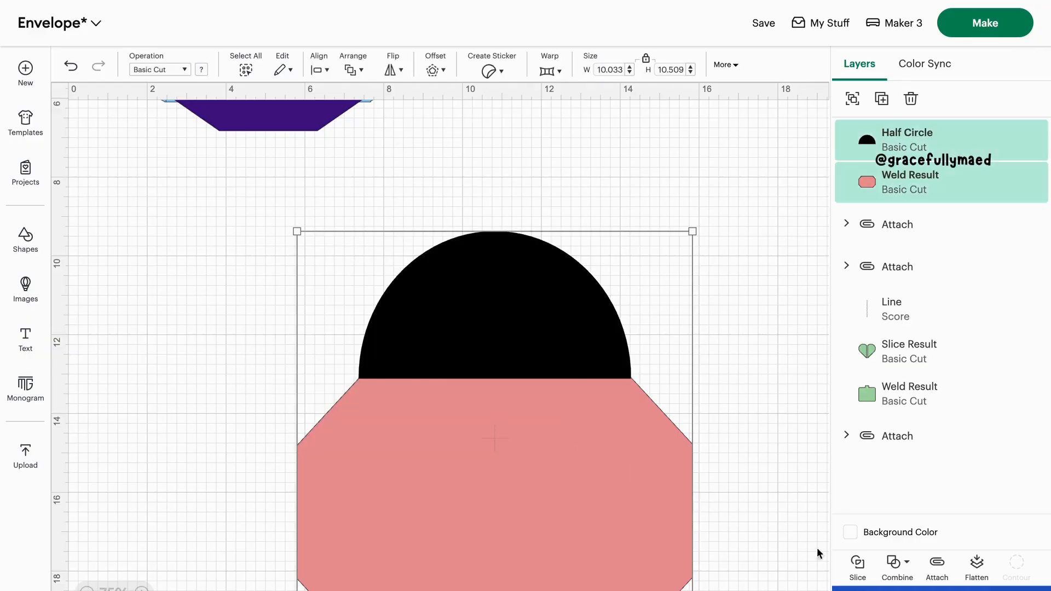
left_click(901, 571)
left_click(925, 408)
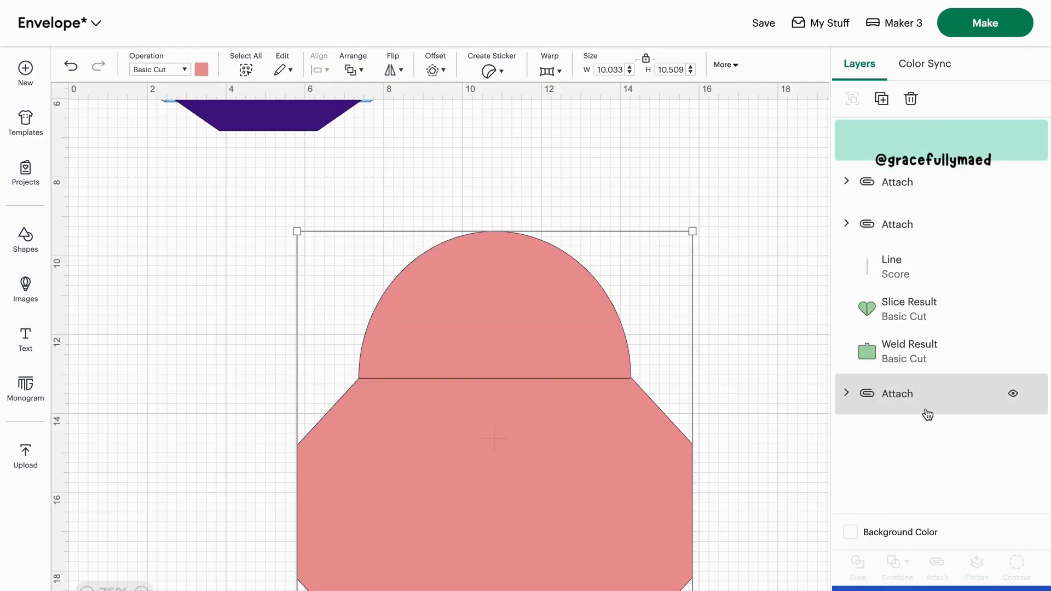
scroll(448, 379, "down", 5)
left_click(252, 416)
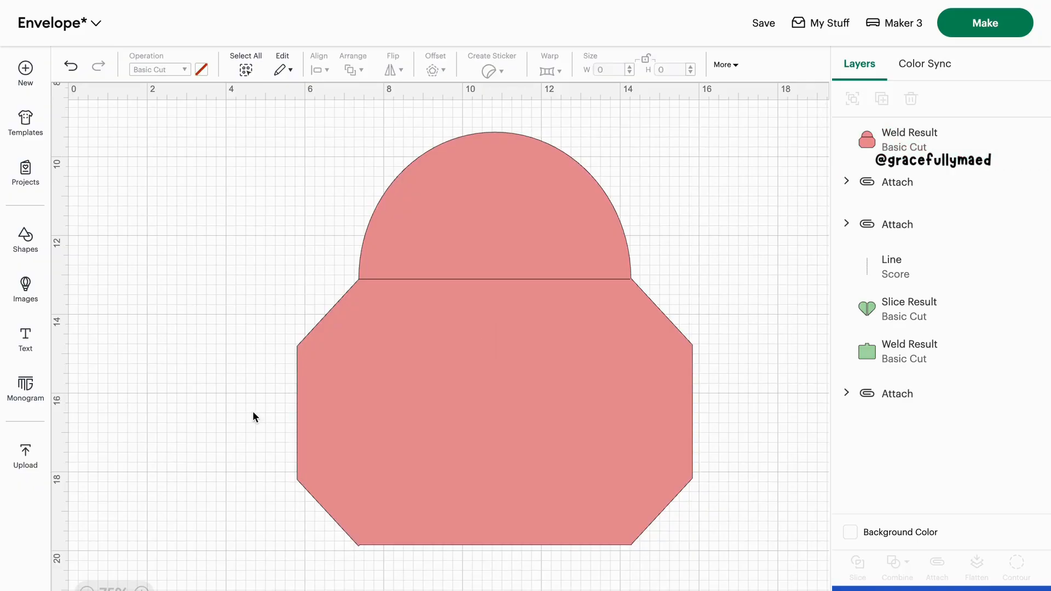
Move the purple attached piece off the blue envelope to the canvas area on its right side
scroll(253, 416, "up", 10)
left_click_drag(257, 307, 518, 317)
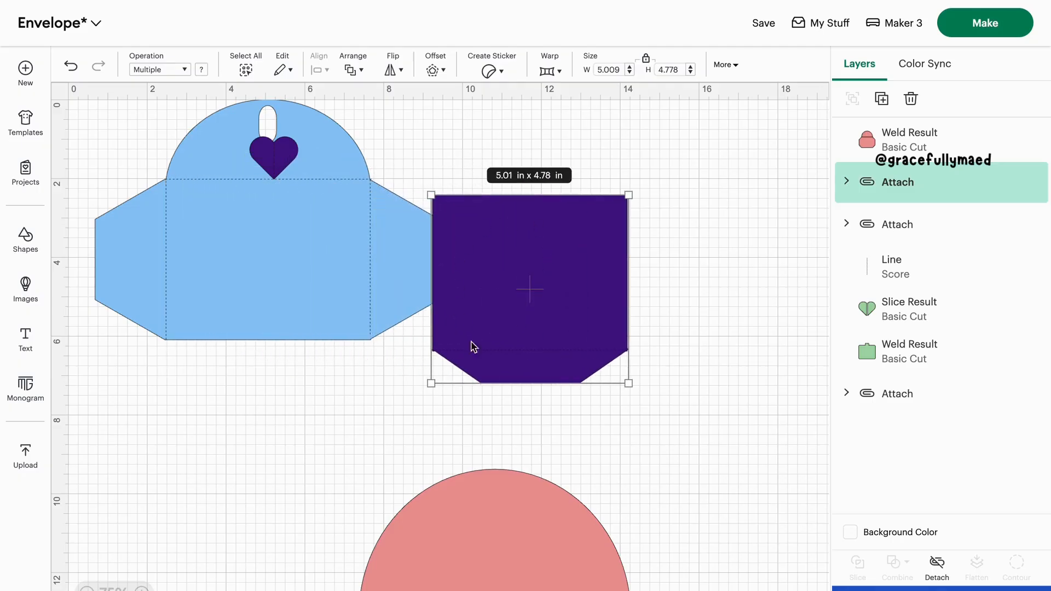
scroll(549, 301, "down", 10)
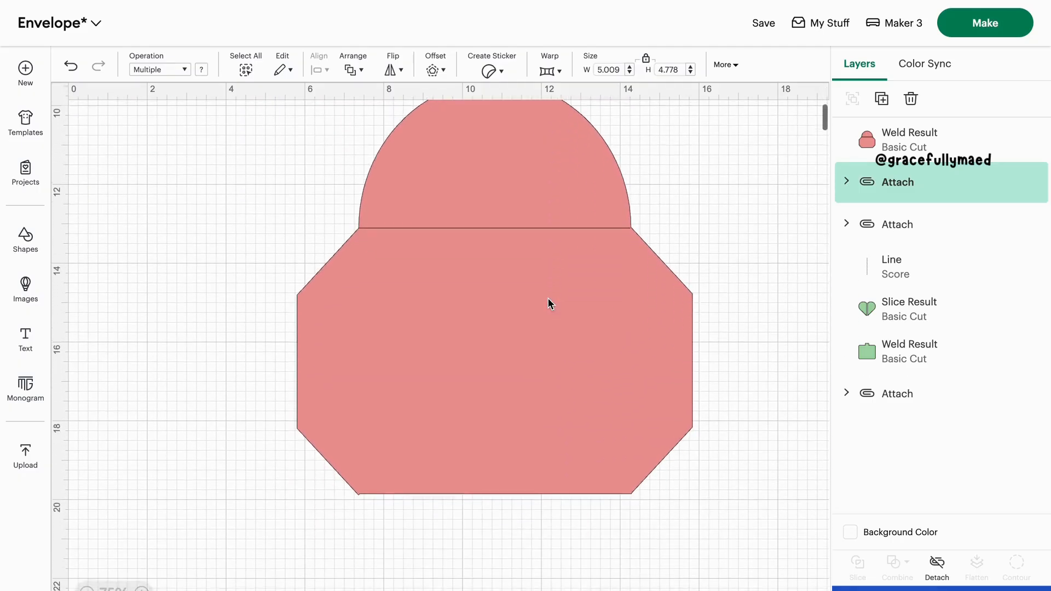
Insert a square and place it on the pink envelope, just below the rounded flap
left_click(26, 238)
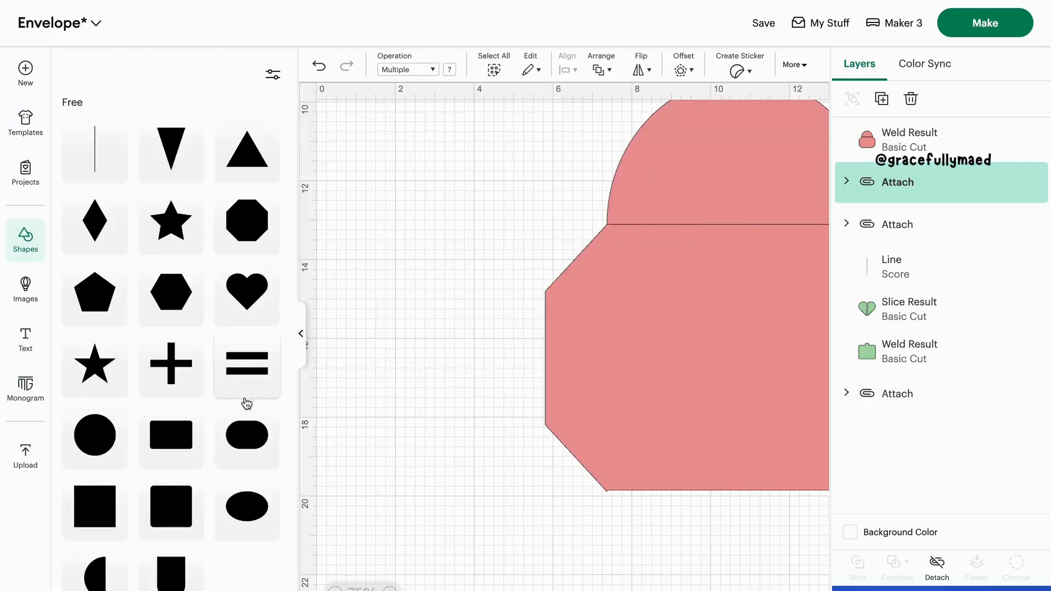
left_click(95, 506)
left_click(300, 345)
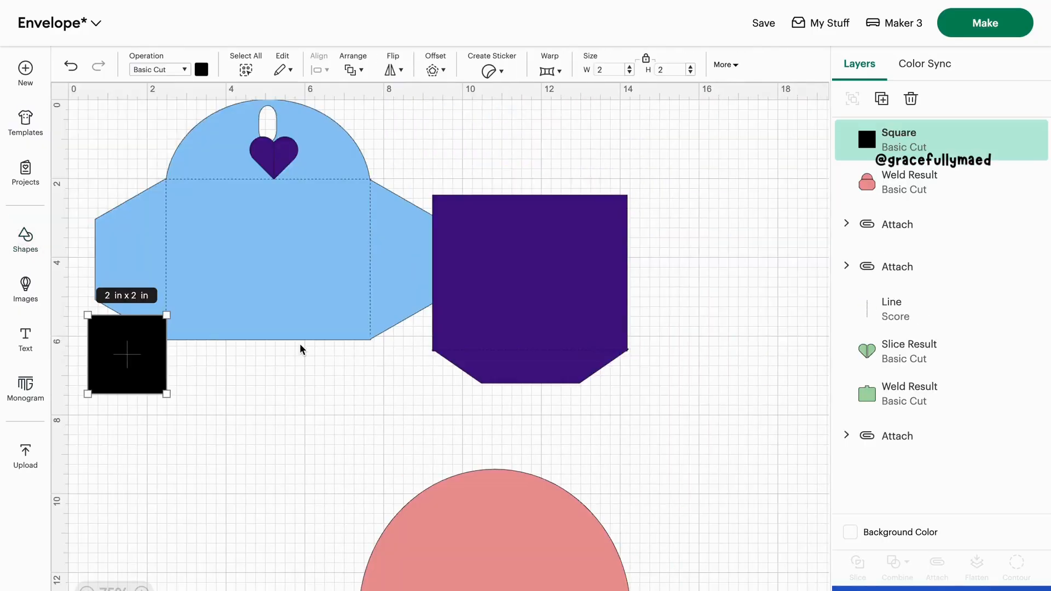
scroll(300, 349, "down", 4)
left_click_drag(141, 229, 480, 459)
scroll(472, 307, "down", 4)
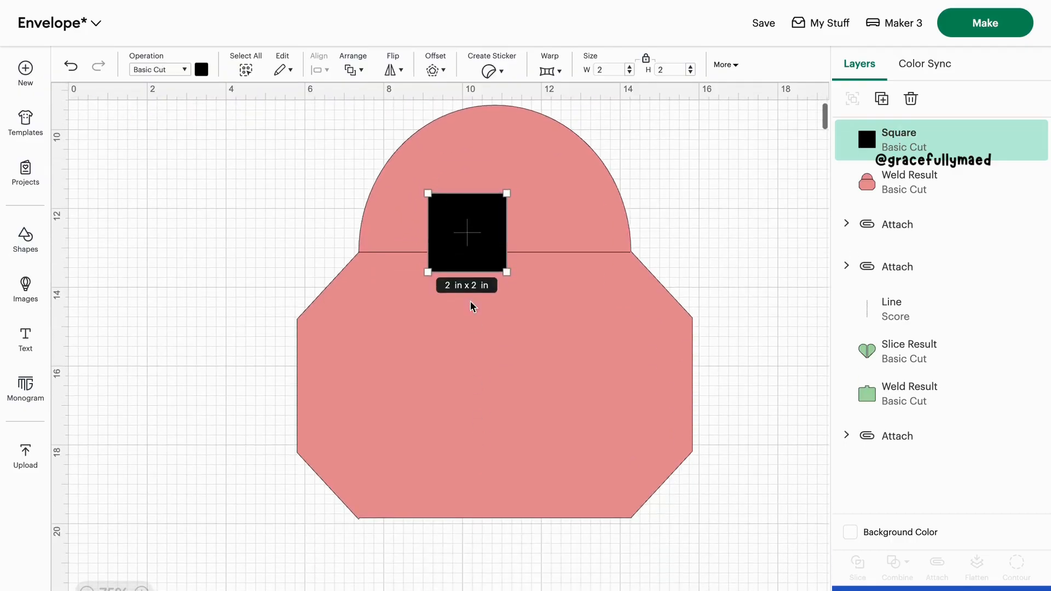
Stretch the square to about 6.8 x 6.39 in so it nearly fills the envelope's central panel between the side flaps
left_click_drag(506, 272, 506, 344)
left_click_drag(460, 259, 629, 317)
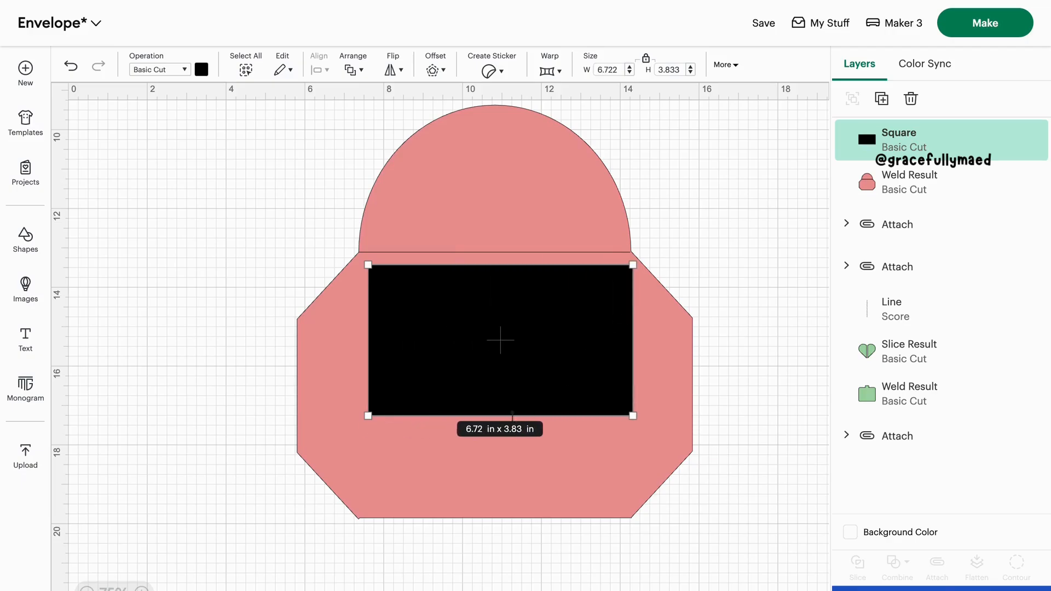
left_click_drag(512, 416, 511, 511)
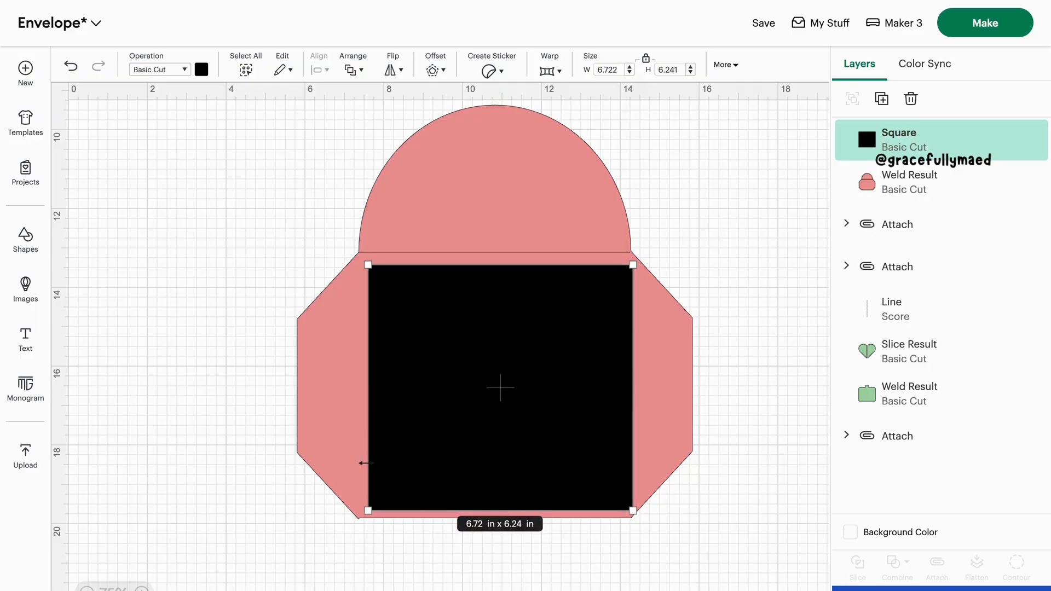
left_click_drag(366, 463, 358, 462)
left_click_drag(630, 414, 575, 421)
left_click_drag(536, 501, 536, 508)
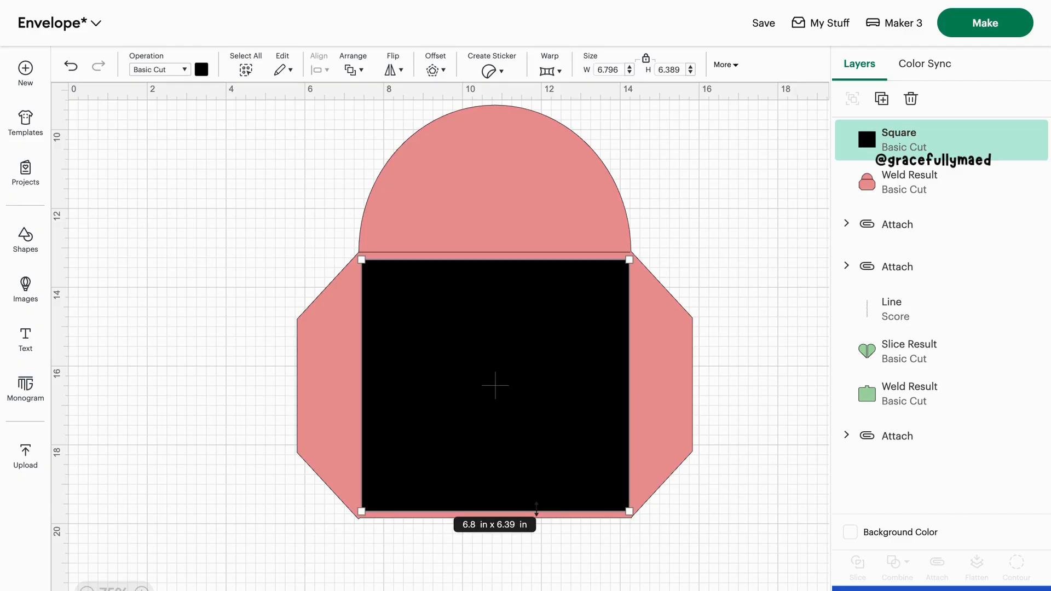
Move the resized square below the envelope and recolor it to the same pink as the envelope
scroll(536, 508, "down", 5)
left_click_drag(502, 252, 496, 498)
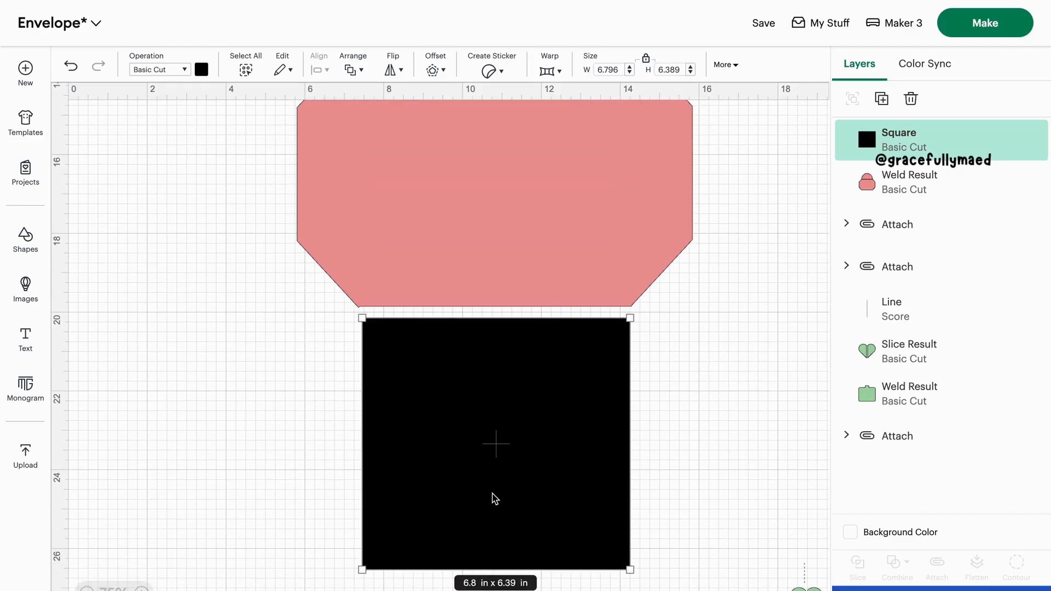
left_click(205, 69)
left_click(217, 159)
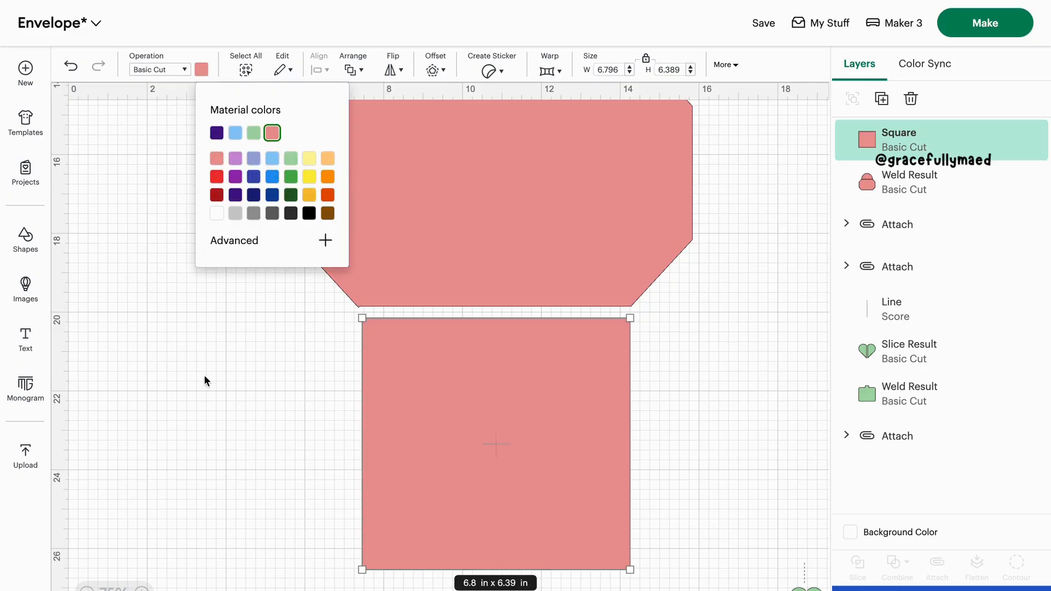
left_click(205, 375)
scroll(205, 375, "down", 4)
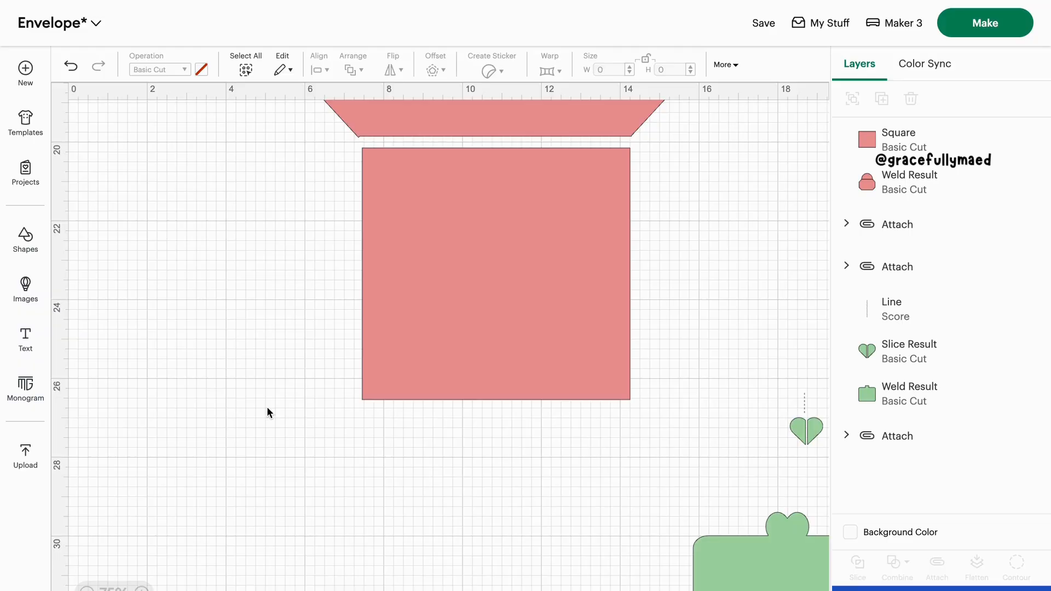
scroll(300, 381, "down", 1)
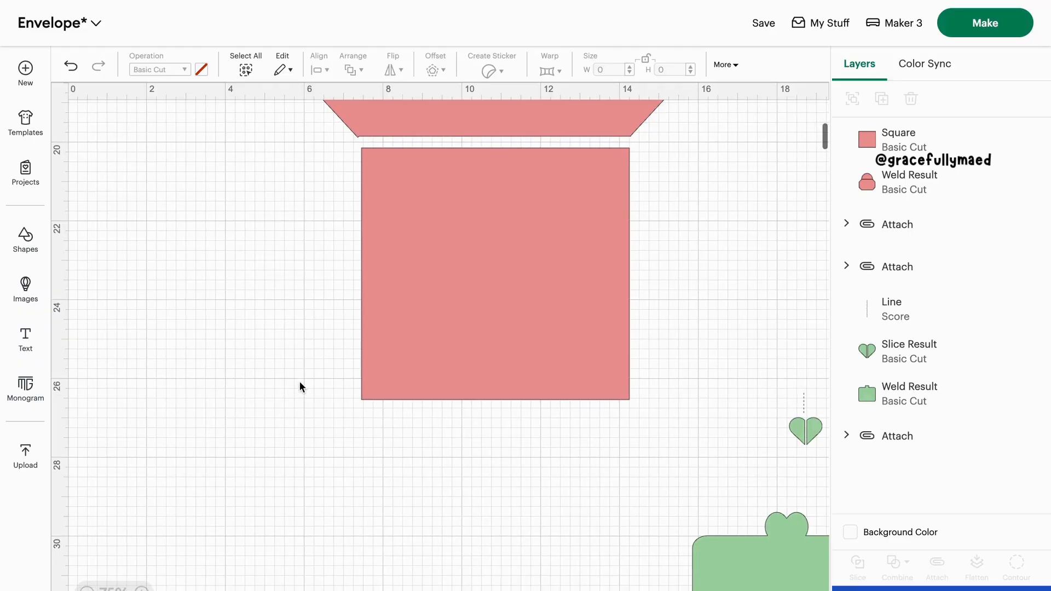
Insert a hexagon and bring it down onto the lower part of the pink square
left_click(26, 238)
left_click(169, 298)
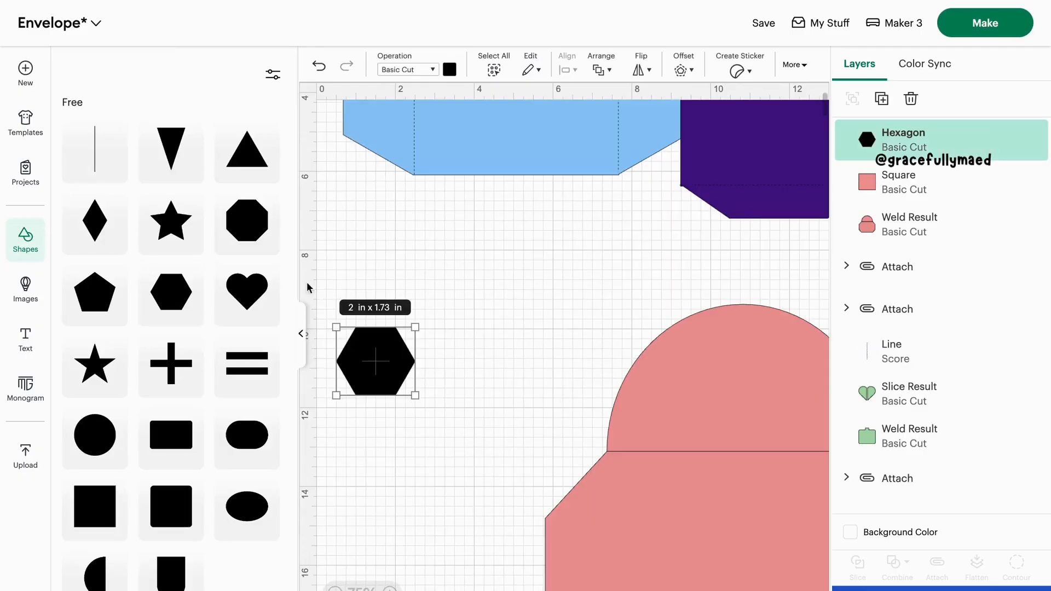
left_click(300, 333)
scroll(298, 333, "down", 5)
left_click_drag(141, 233, 273, 351)
scroll(270, 351, "down", 6)
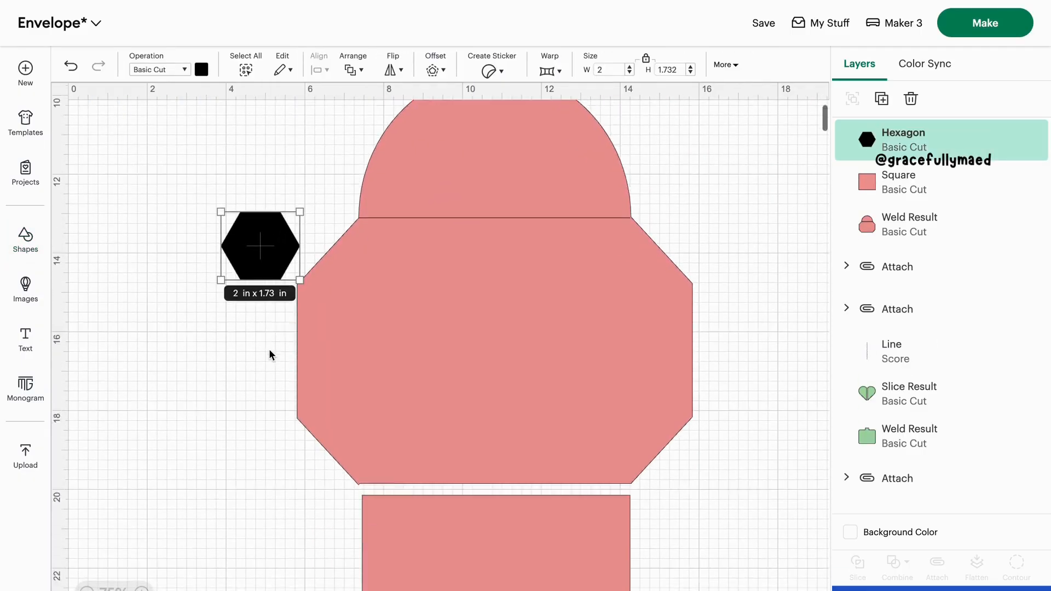
left_click_drag(244, 130, 408, 519)
scroll(408, 509, "down", 5)
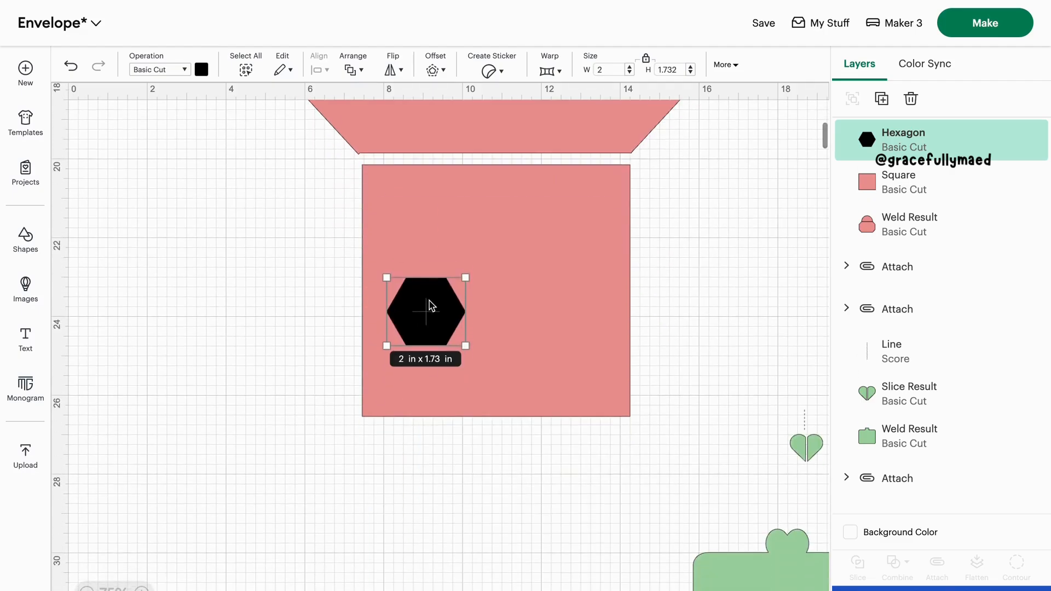
Stretch the hexagon to about 6.85 in wide, increase its height, and align its side points with the square's bottom corners
left_click_drag(429, 305, 631, 415)
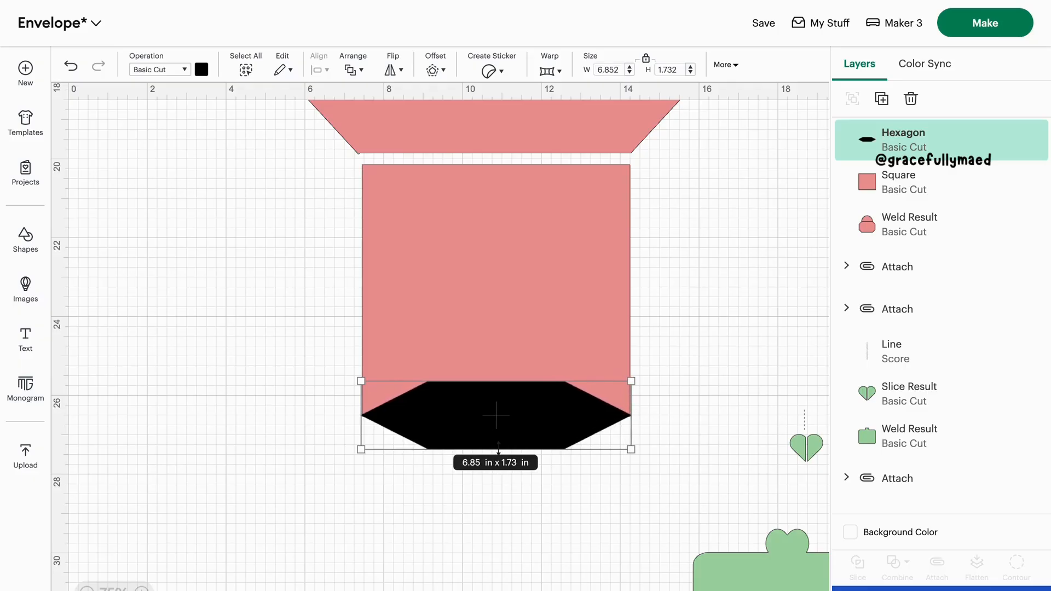
left_click_drag(498, 449, 498, 556)
left_click_drag(509, 498, 508, 443)
left_click(500, 569)
Weld the hexagon and the pink square into one bottom flap piece
left_click_drag(618, 507, 370, 248)
left_click(900, 565)
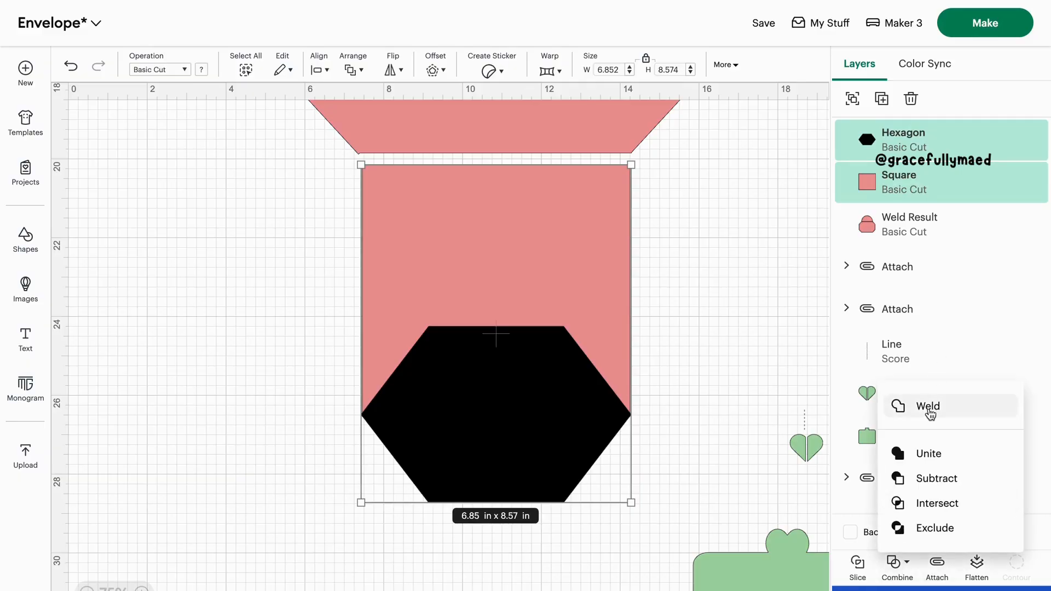
left_click(926, 407)
Insert an oval and place it at the top of the envelope's rounded flap
scroll(530, 425, "up", 5)
scroll(530, 426, "up", 4)
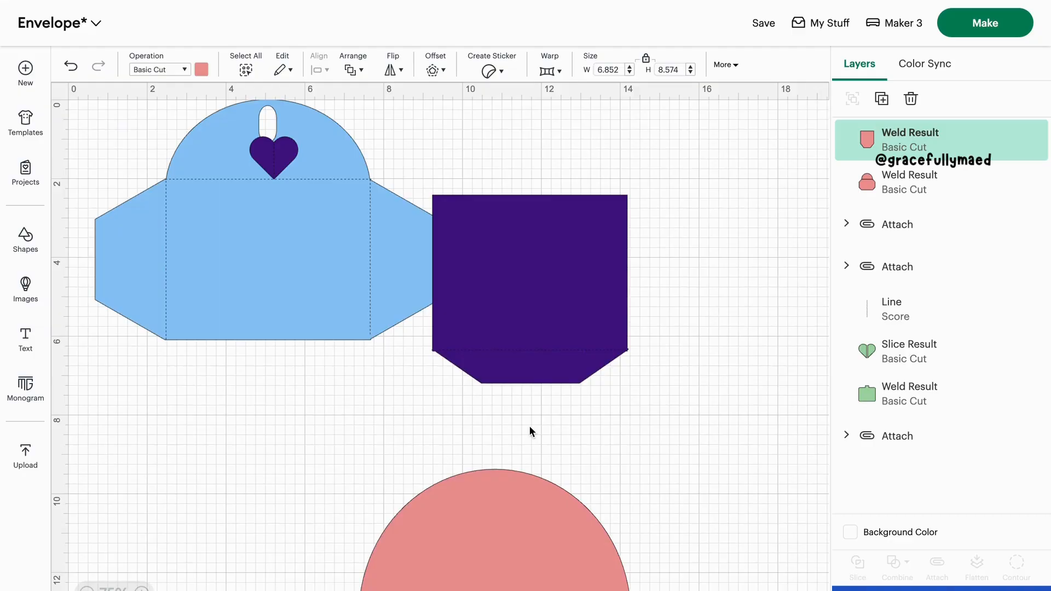
scroll(530, 426, "down", 3)
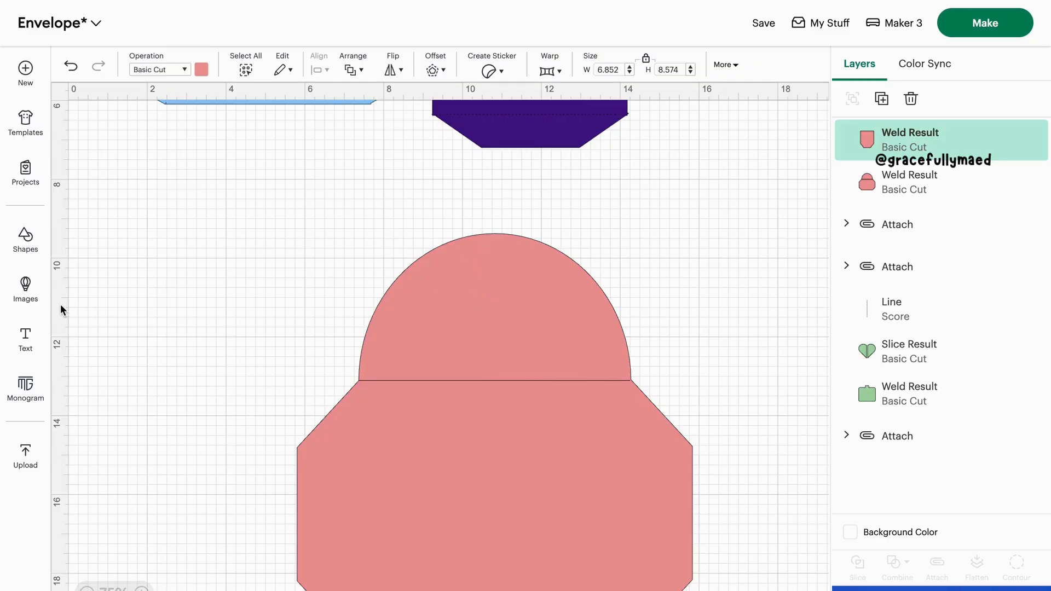
left_click(25, 243)
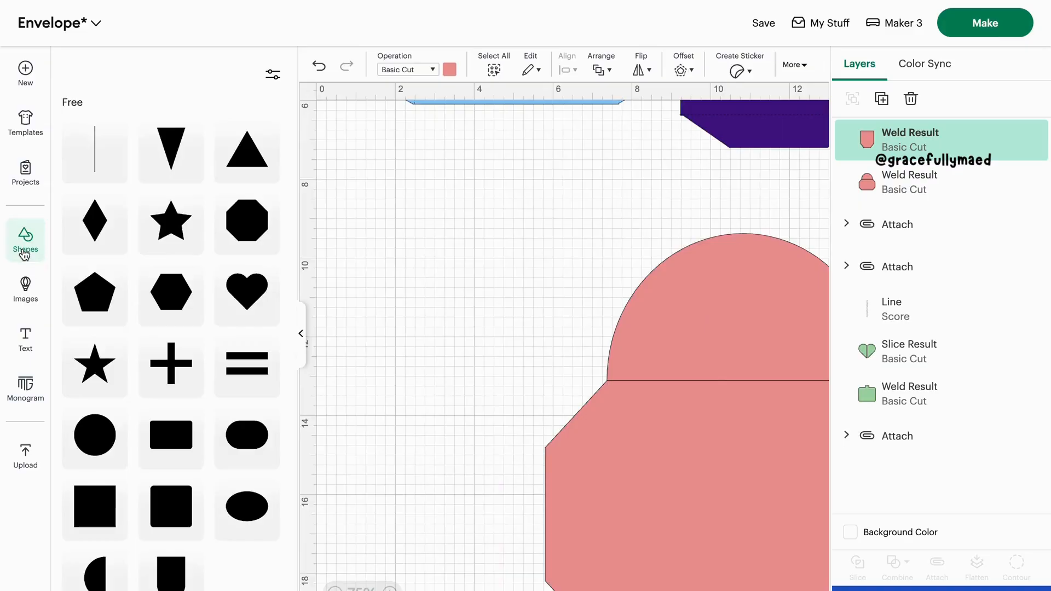
left_click(245, 504)
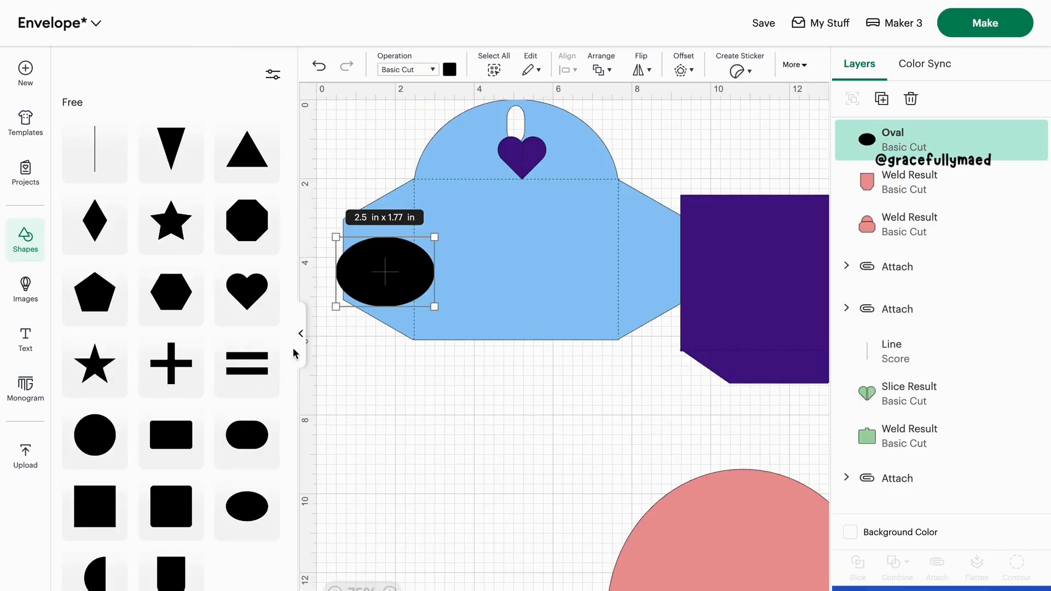
left_click(299, 343)
left_click_drag(145, 278, 499, 501)
scroll(500, 502, "down", 3)
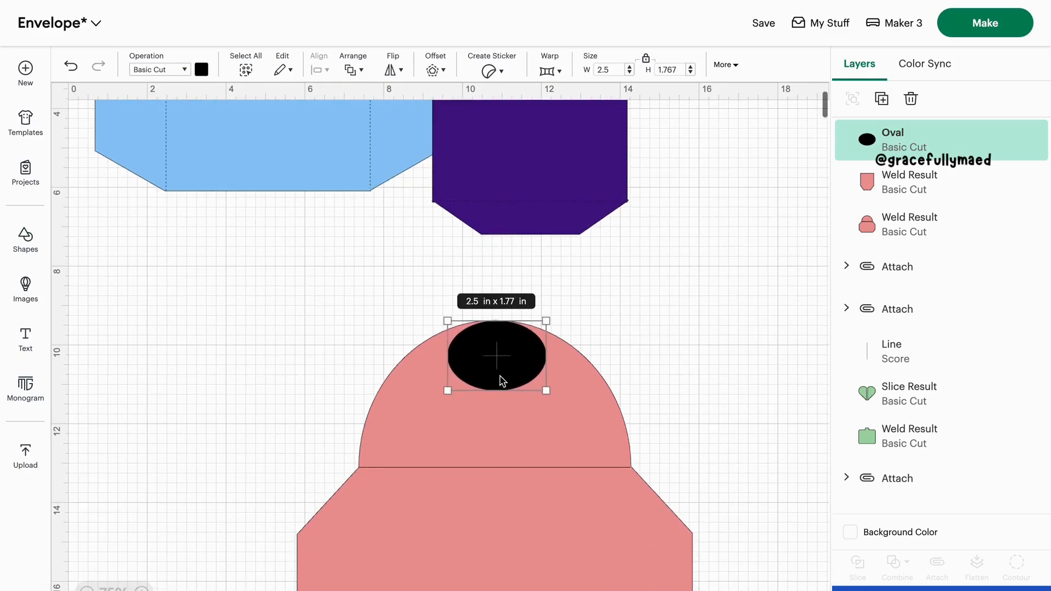
Resize the oval into a small, narrow upright slot centered just below the rounded flap's top edge
left_click_drag(545, 355, 498, 359)
left_click(685, 318)
left_click(344, 385)
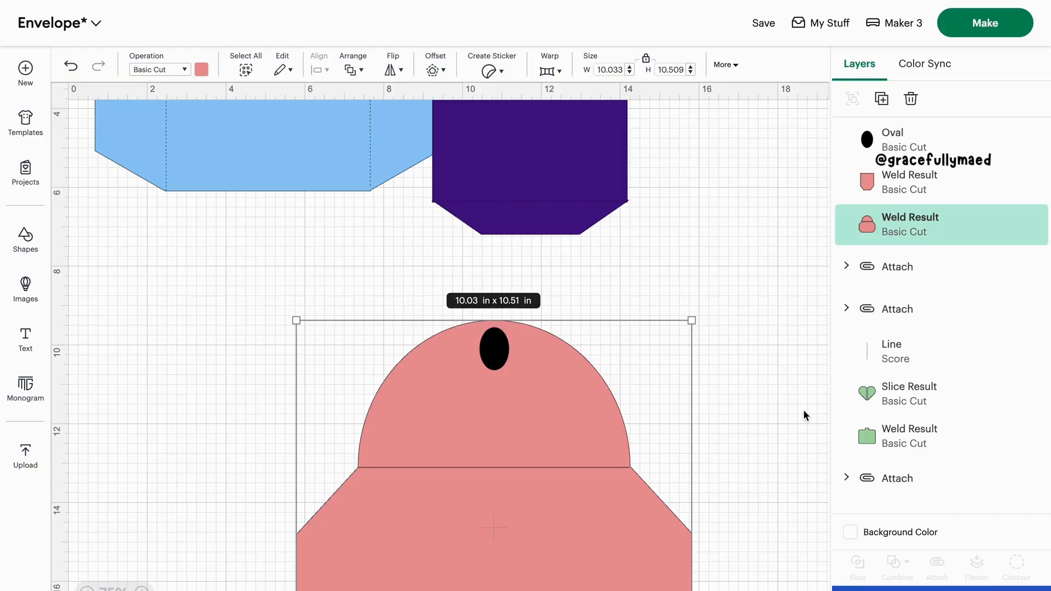
left_click(762, 385)
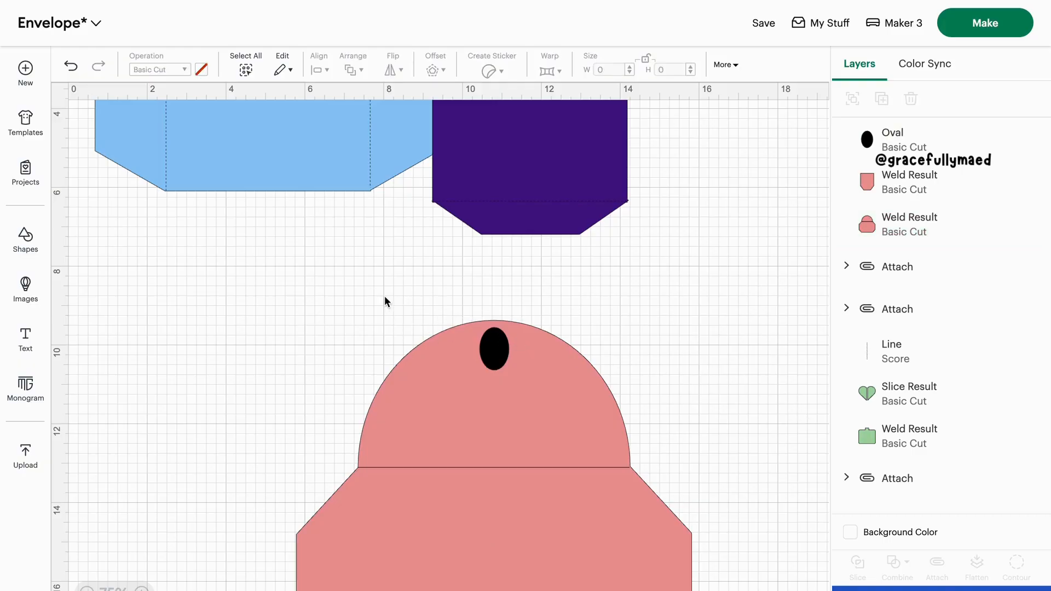
Subtract the oval from the envelope shape to cut a hole in the rounded flap
left_click_drag(385, 301, 541, 386)
left_click(898, 572)
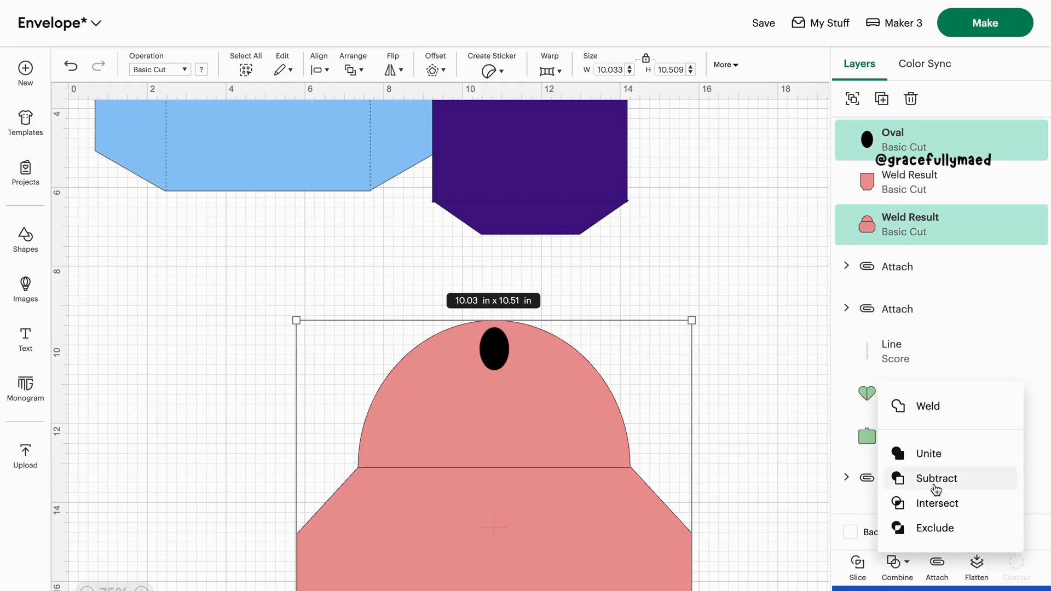
left_click(909, 478)
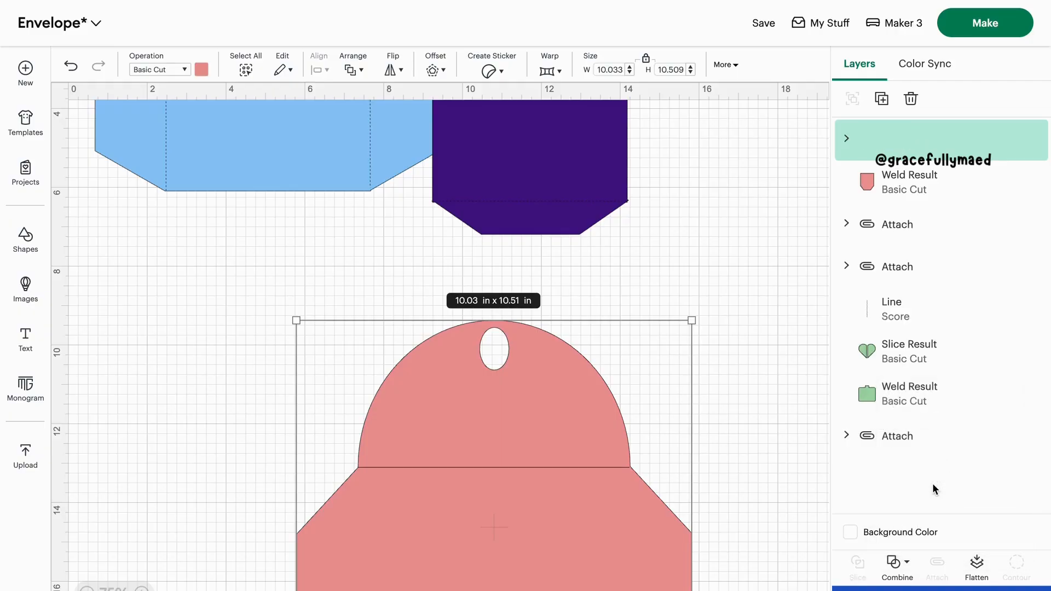
Insert a heart shape and place it on the envelope's rounded flap, just below the oval cutout
left_click(225, 439)
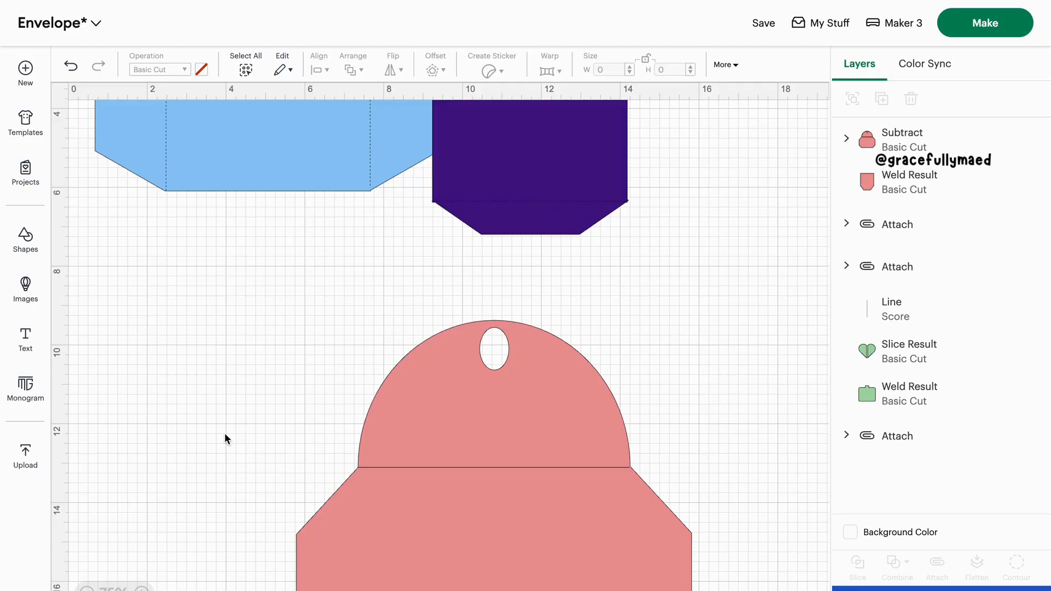
scroll(225, 433, "down", 3)
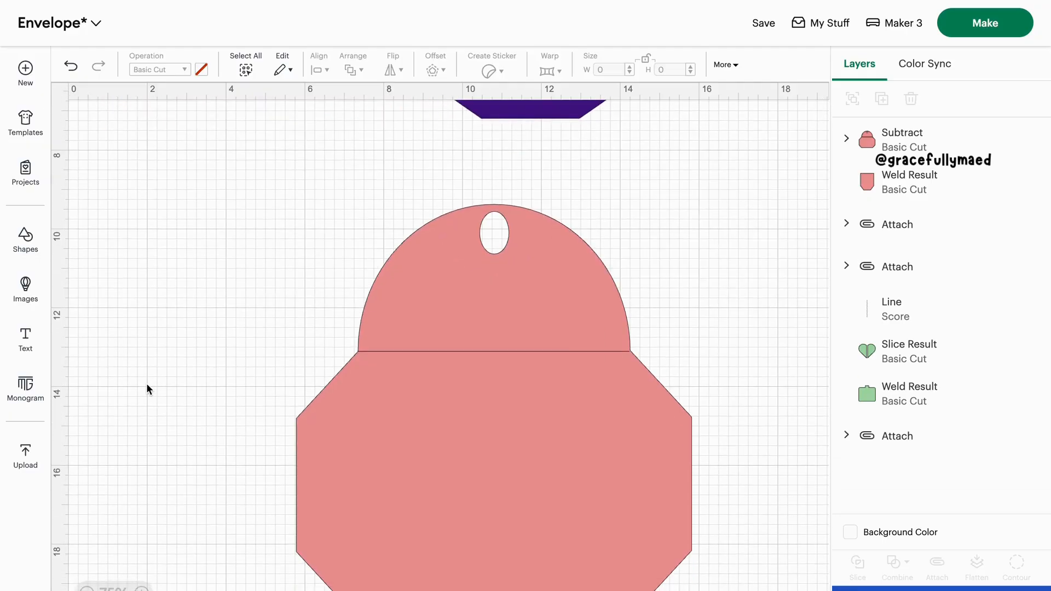
left_click(33, 260)
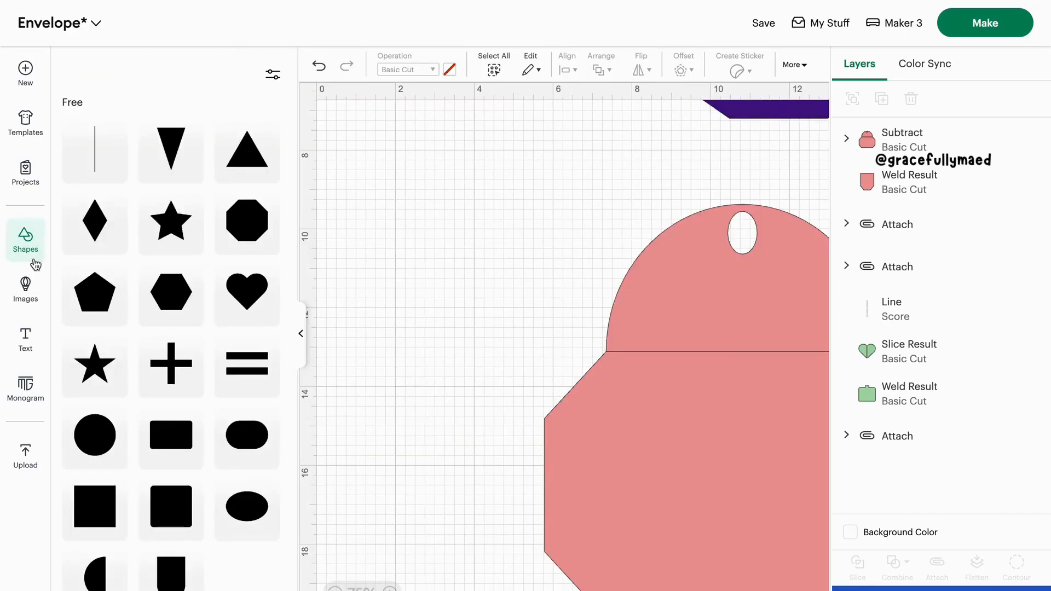
left_click(246, 291)
left_click(300, 333)
scroll(300, 336, "down", 2)
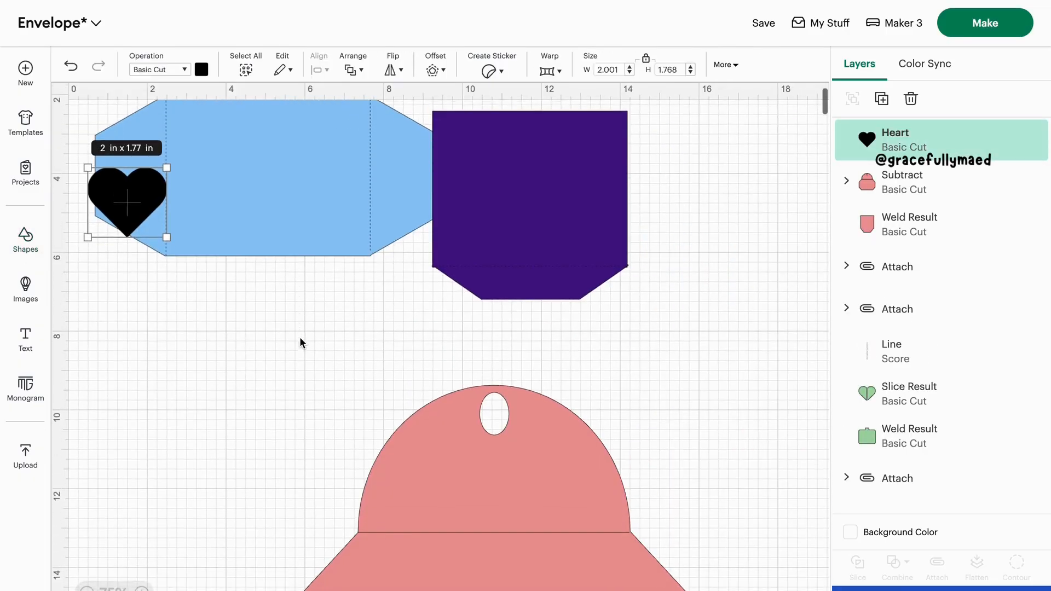
left_click_drag(127, 194, 498, 472)
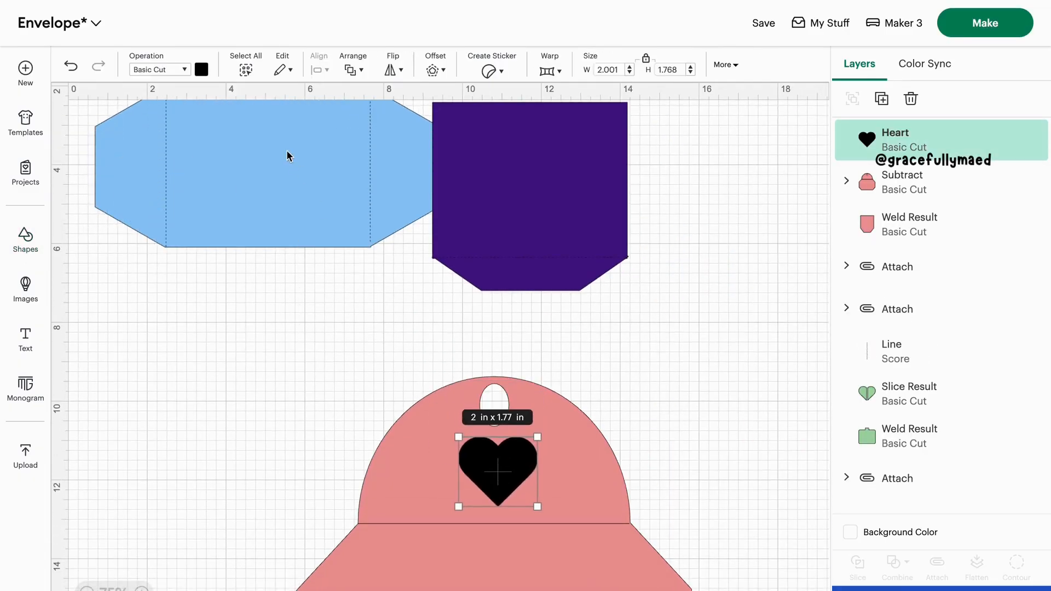
Recolor the heart light blue, shrink it to about 1.14 by 1.08 in and set it beside the rounded flap
left_click(200, 70)
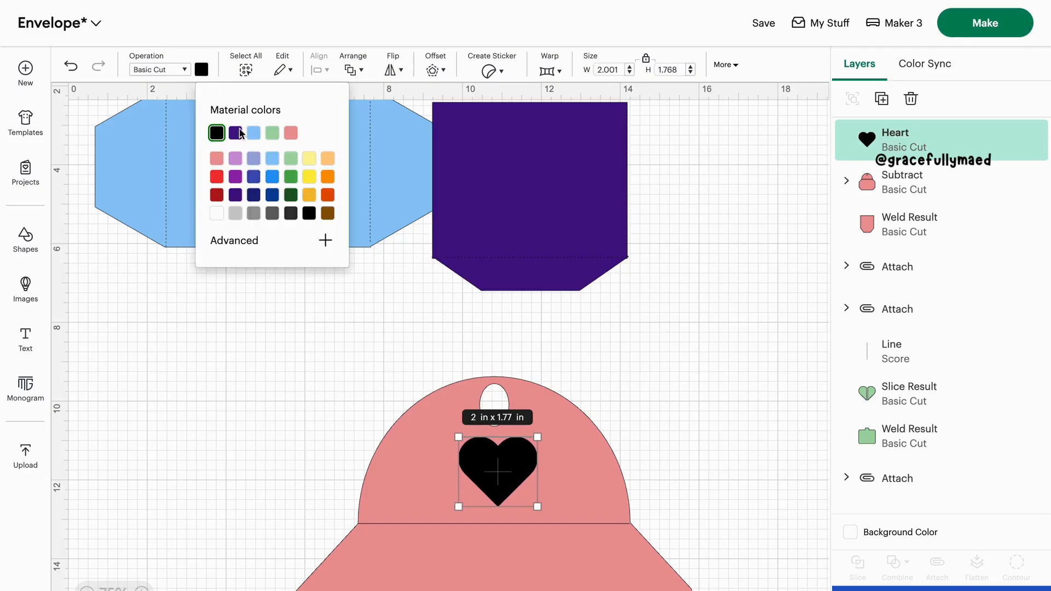
left_click(272, 159)
left_click_drag(530, 431, 665, 435)
left_click(737, 479)
scroll(737, 479, "down", 1)
scroll(737, 479, "up", 1)
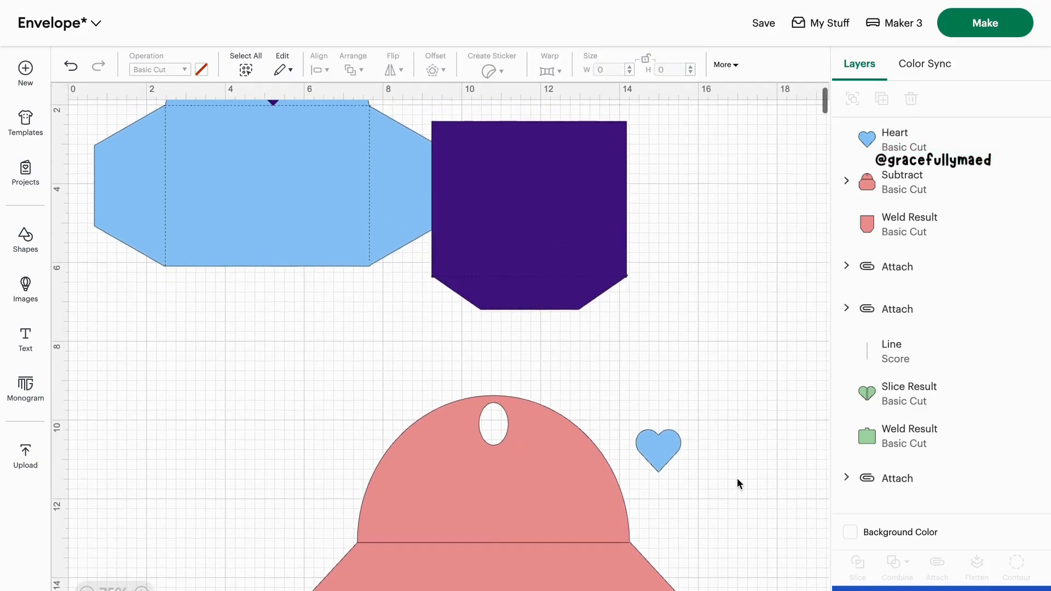
scroll(738, 481, "down", 5)
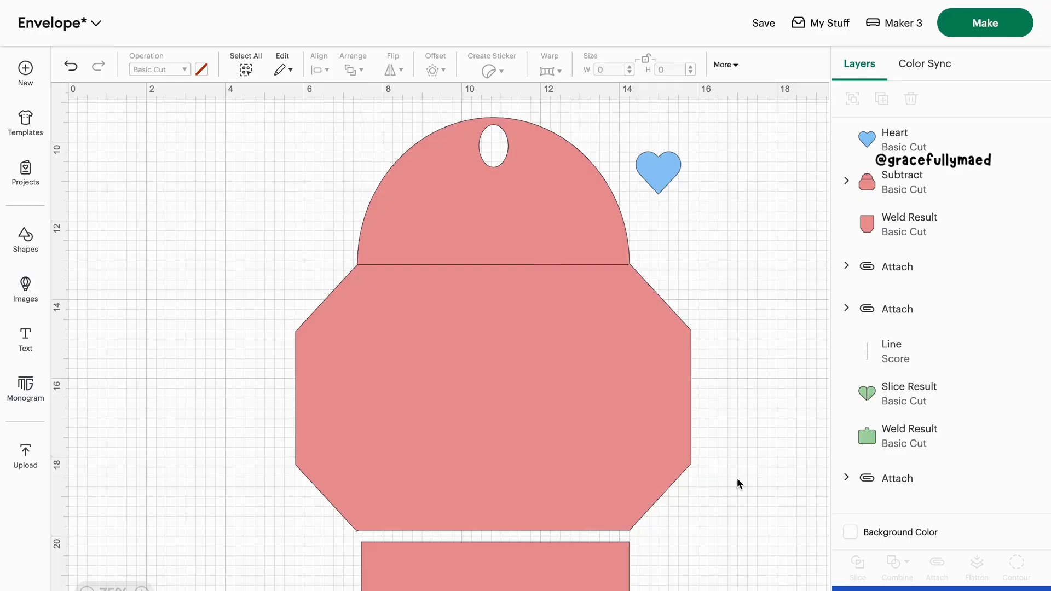
scroll(736, 484, "down", 1)
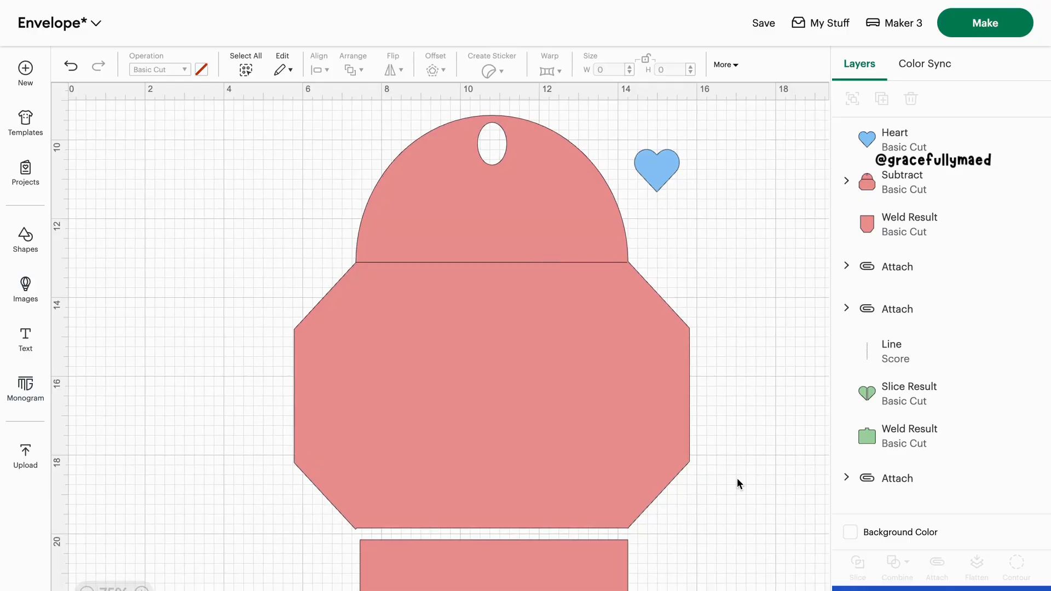
scroll(737, 479, "down", 2)
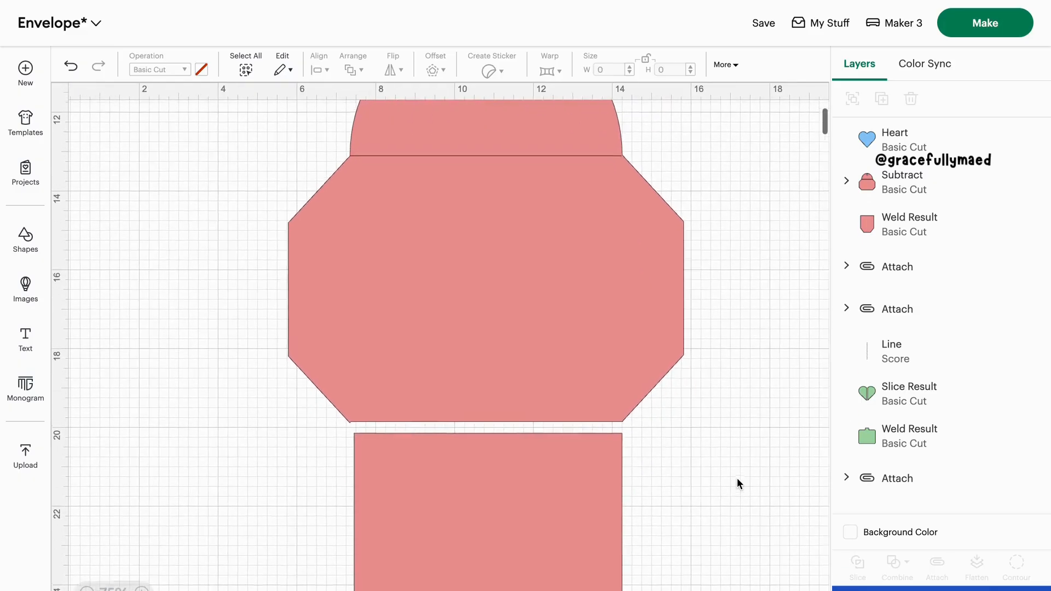
scroll(737, 478, "up", 1)
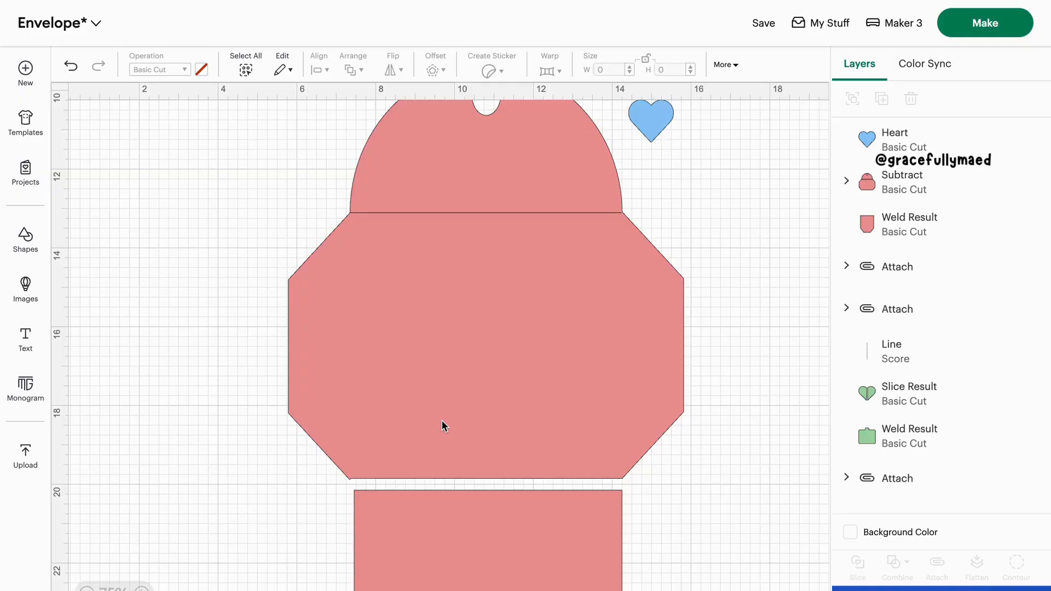
Insert a score line and fit it along the left fold of the envelope body, about 6.65 in long
left_click(33, 246)
left_click(90, 162)
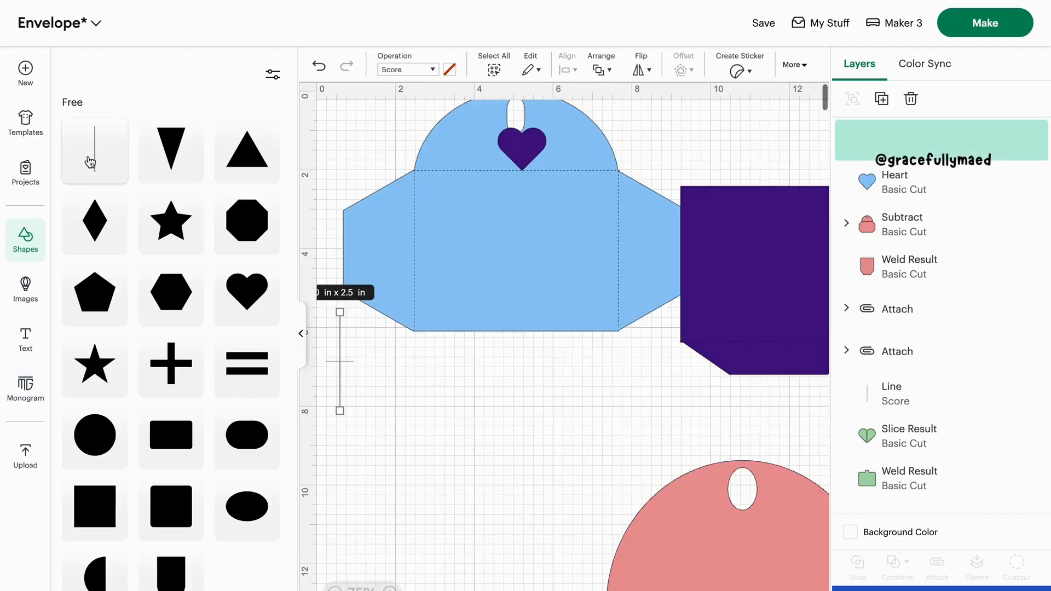
left_click(301, 334)
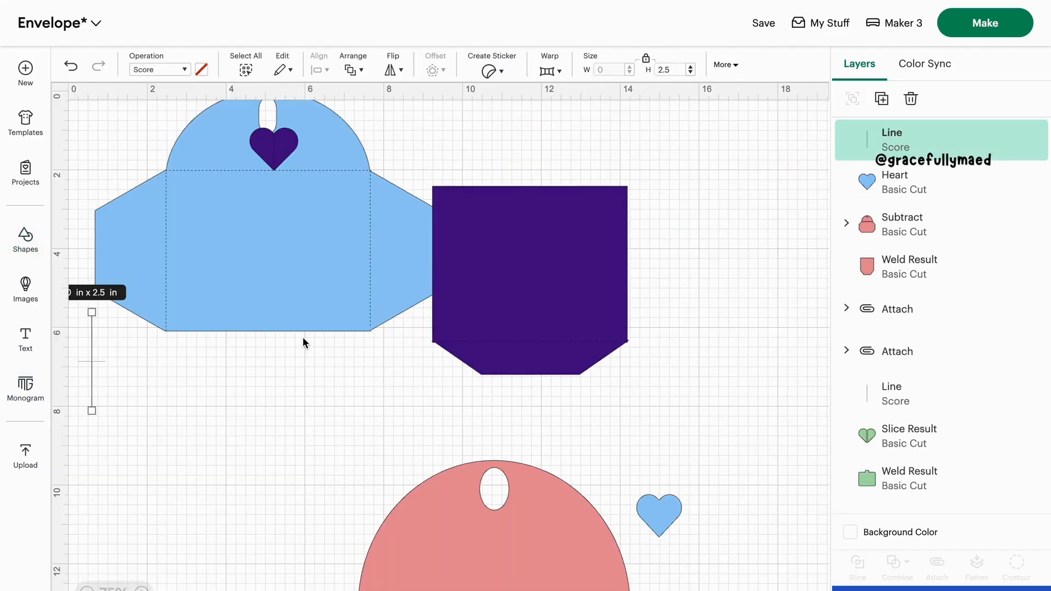
scroll(304, 338, "down", 10)
scroll(111, 191, "up", 2)
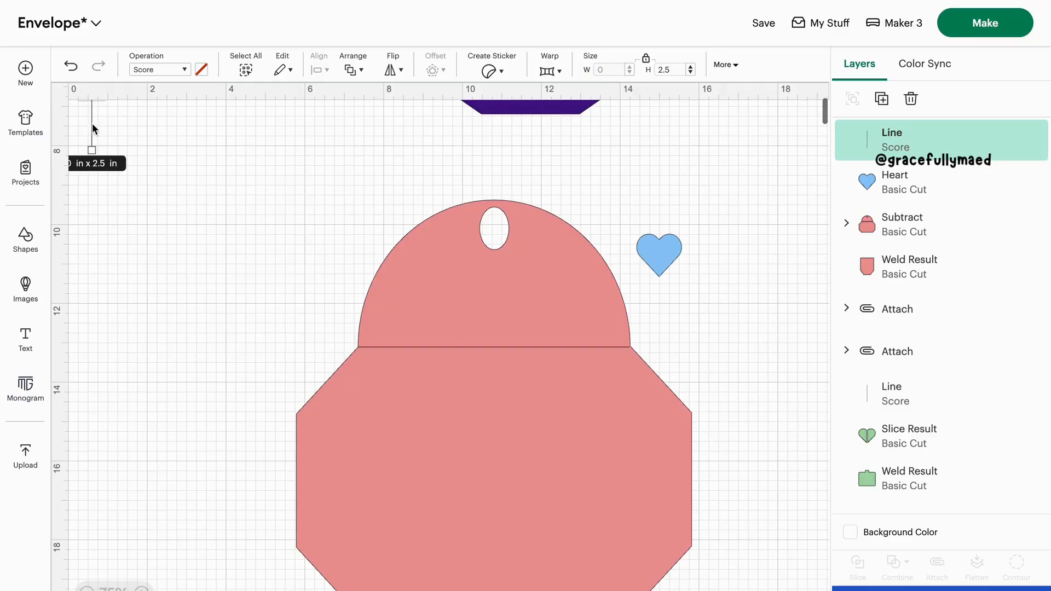
left_click_drag(92, 129, 361, 546)
left_click(228, 419)
scroll(361, 405, "down", 2)
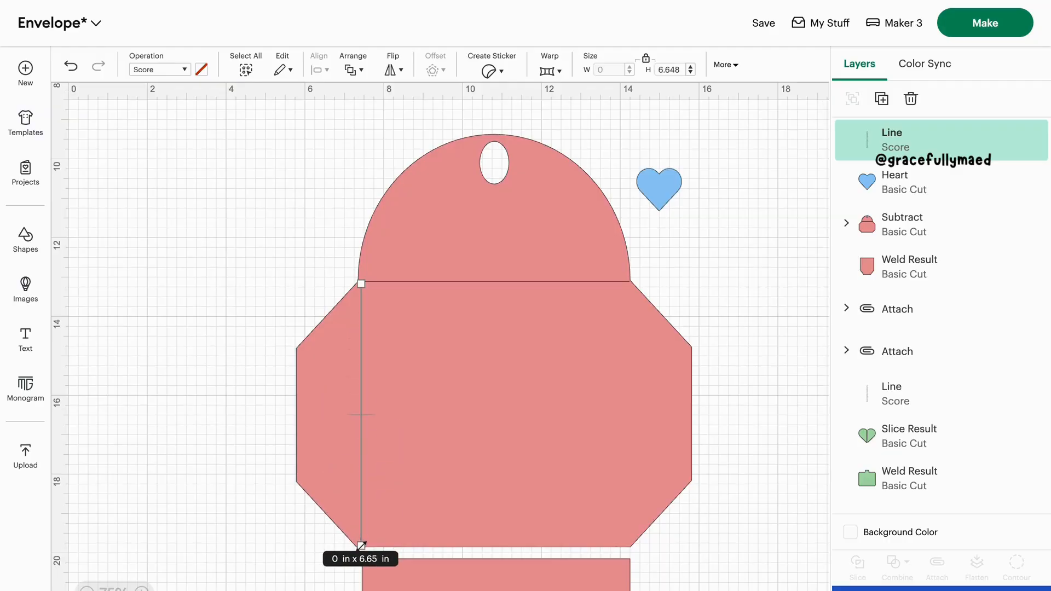
left_click(293, 555)
Duplicate the left score line and place the copy along the right fold of the envelope body
left_click(363, 477)
key("ctrl+c")
key("ctrl+v")
left_click_drag(87, 165, 629, 481)
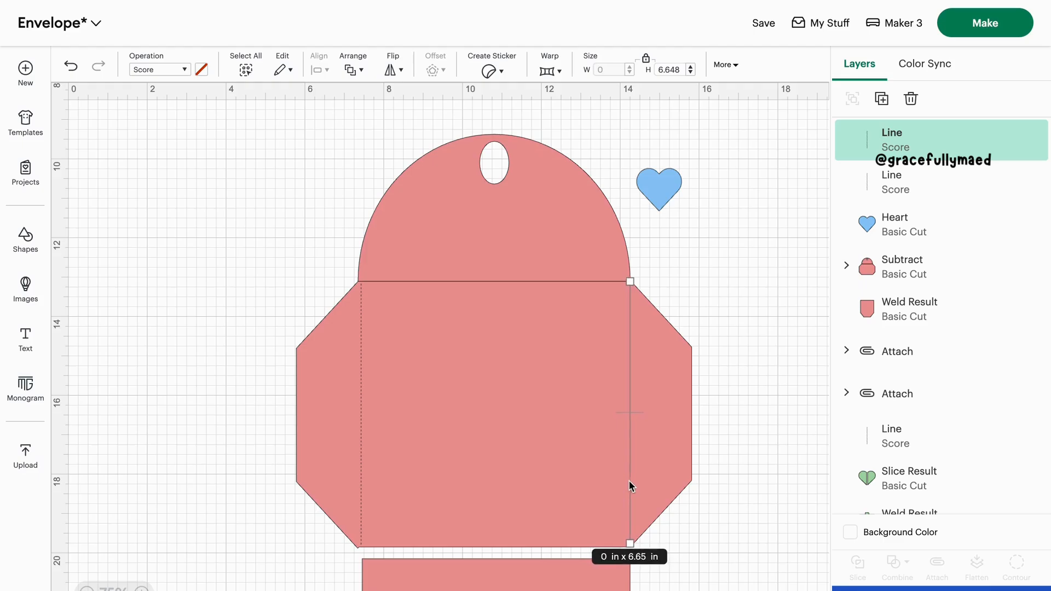
left_click(717, 505)
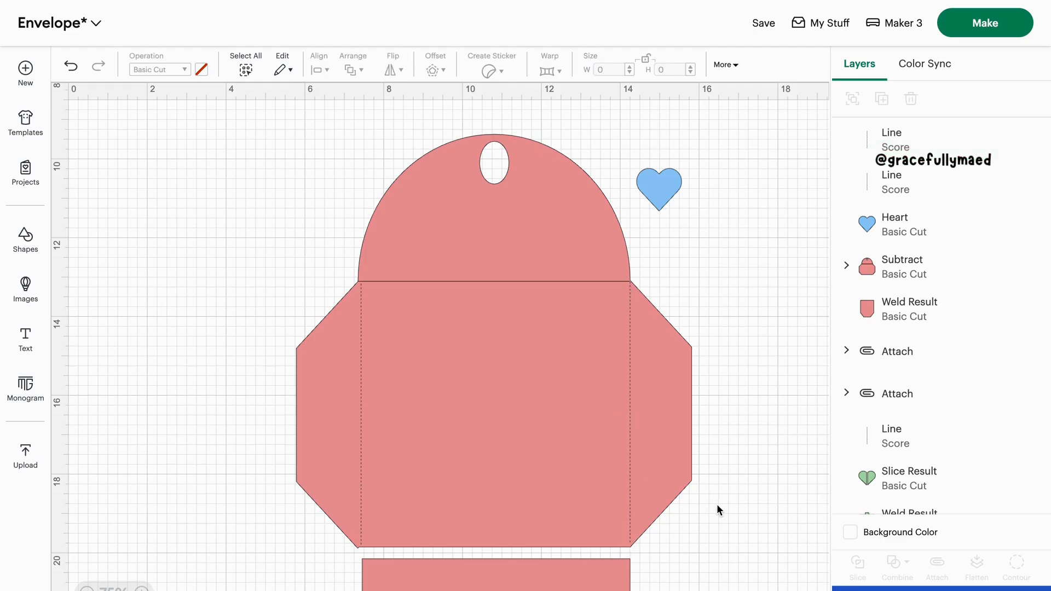
Paste another score line, rotate it 90 degrees and lay it along the fold between the rounded flap and the envelope body
key("ctrl+v")
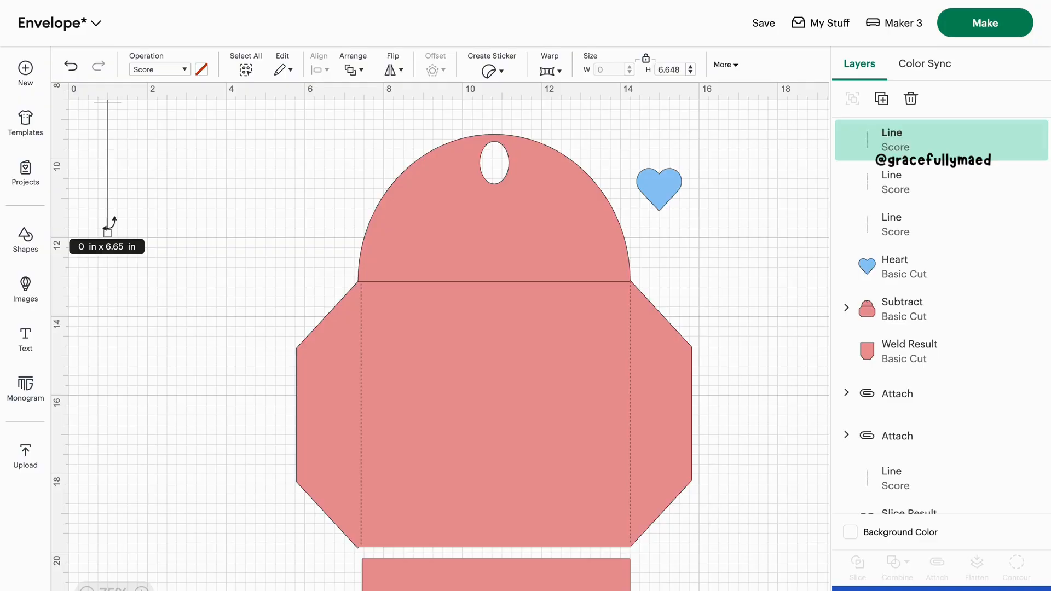
left_click_drag(105, 217, 482, 469)
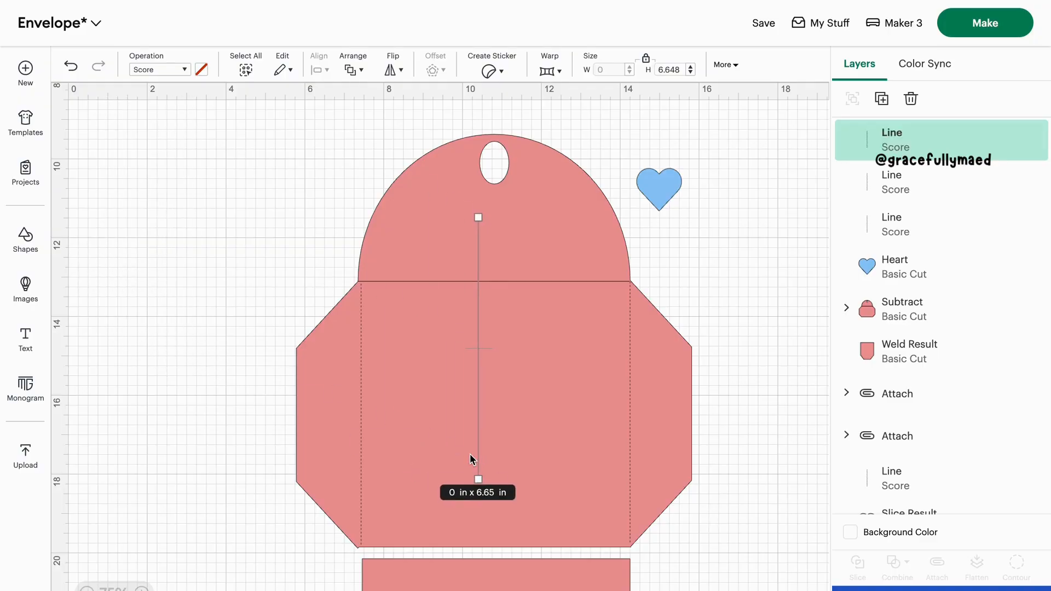
left_click(724, 66)
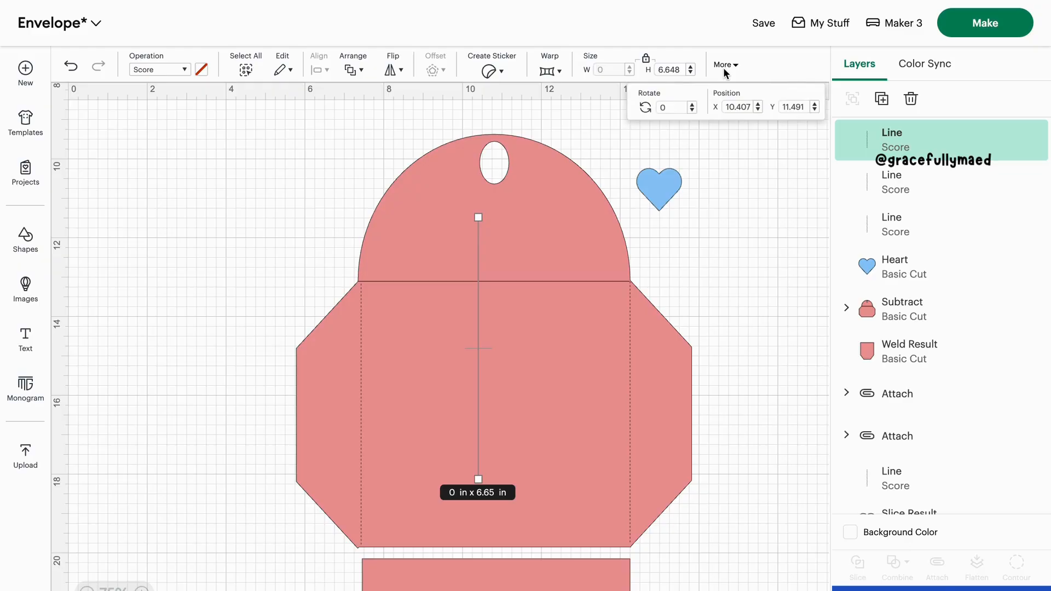
key("Return")
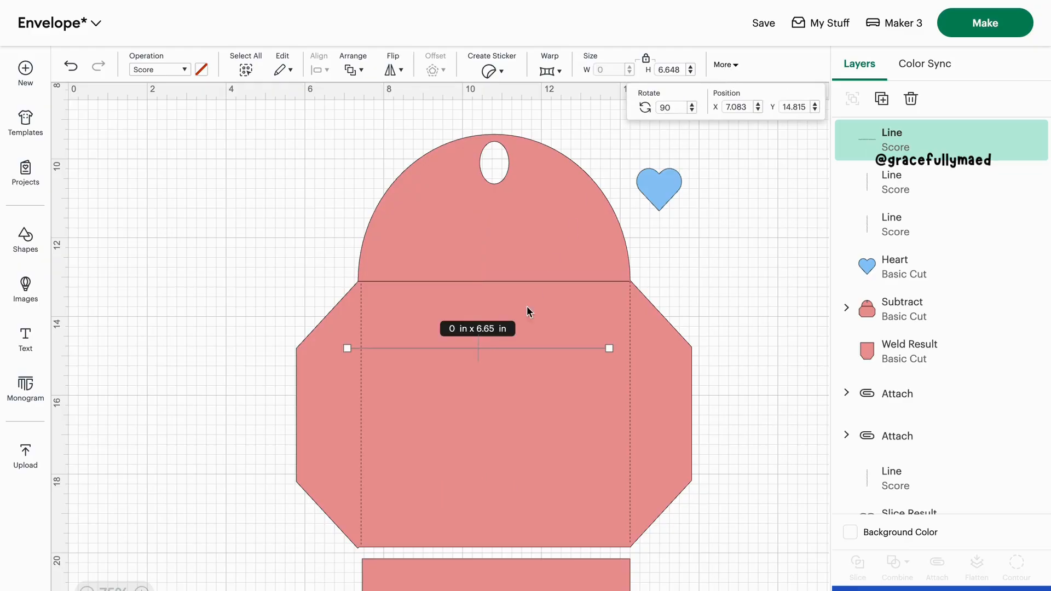
left_click_drag(551, 348, 629, 278)
left_click(702, 263)
scroll(701, 266, "down", 3)
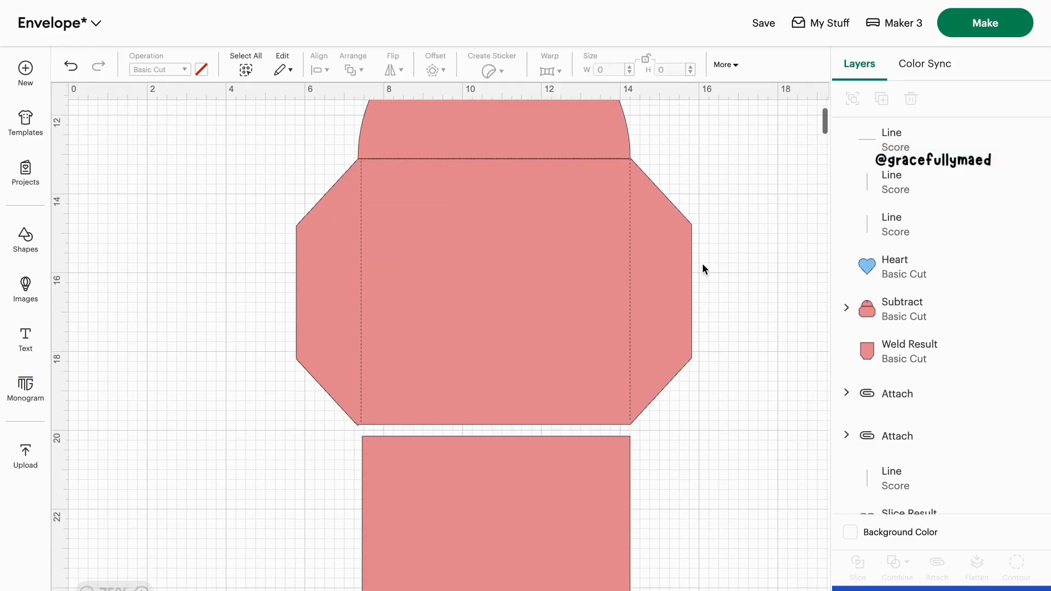
left_click_drag(731, 412, 247, 162)
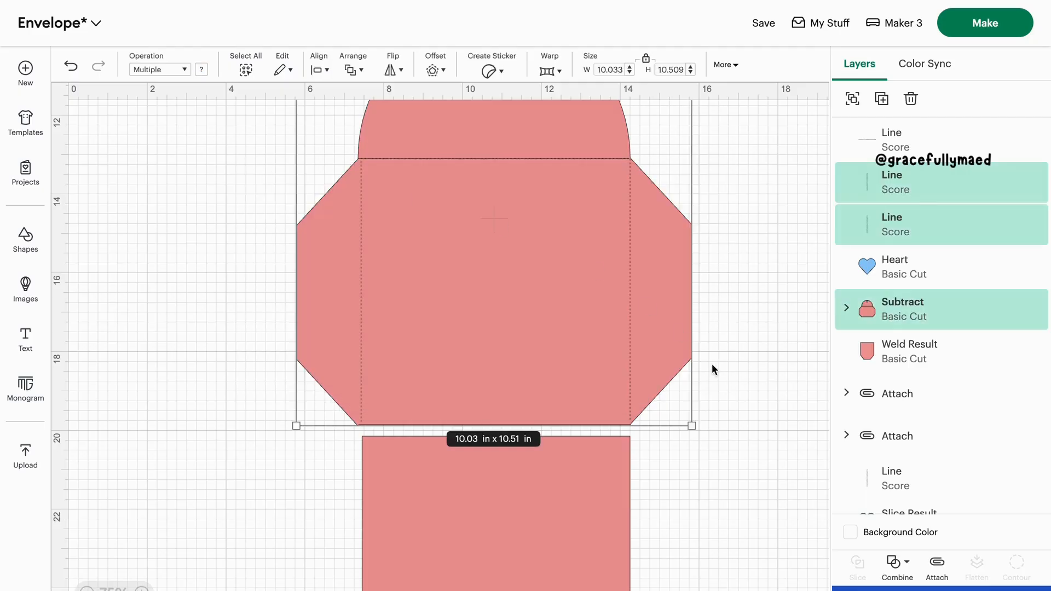
left_click(937, 564)
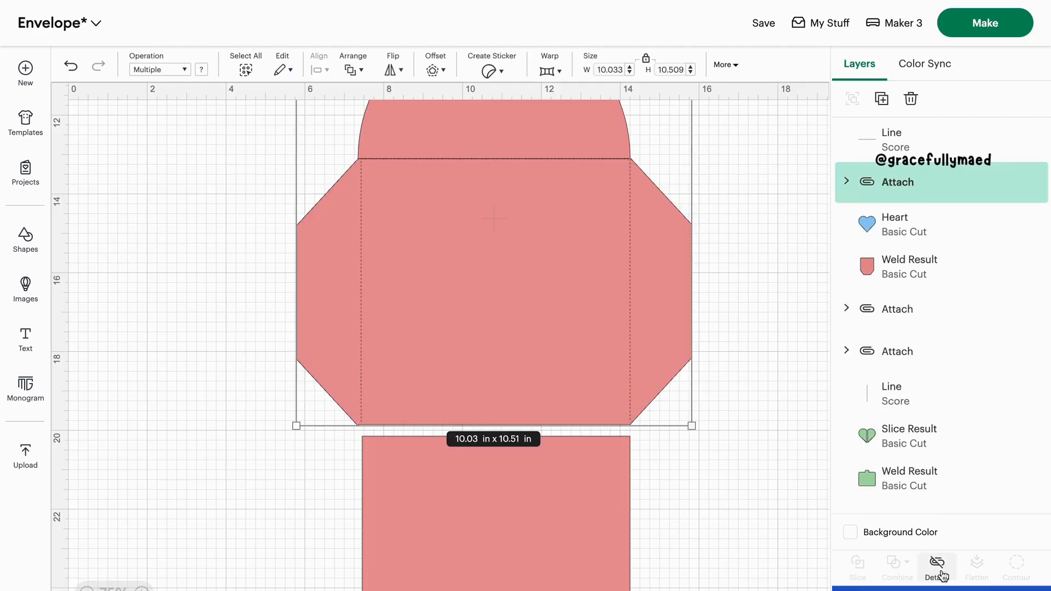
mouse_move(539, 290)
left_mouse_down()
mouse_move(429, 290)
mouse_move(546, 291)
left_mouse_up()
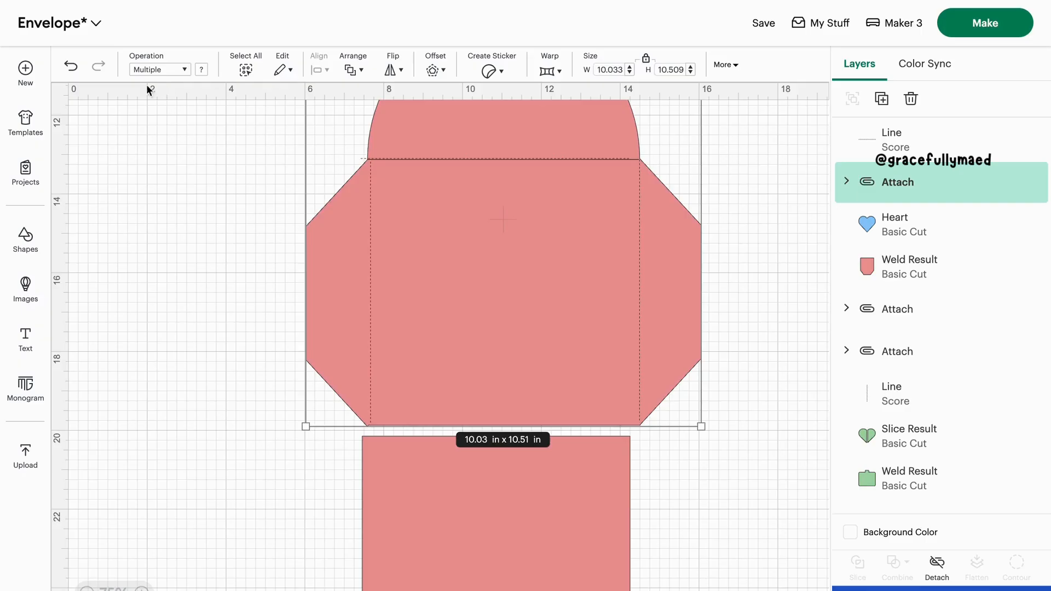
left_click(77, 68)
Attach the envelope shape and all three of its score lines together
left_click_drag(248, 135, 650, 307)
left_click(953, 575)
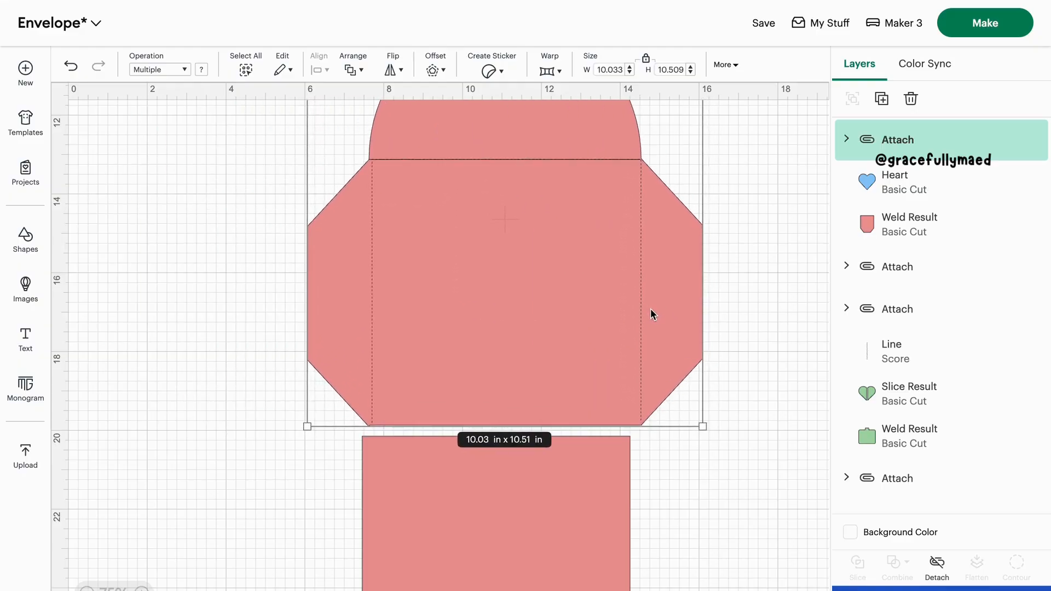
Paste another copy of the score line and move it onto the middle of the separate bottom flap piece
scroll(650, 308, "down", 3)
scroll(650, 307, "down", 2)
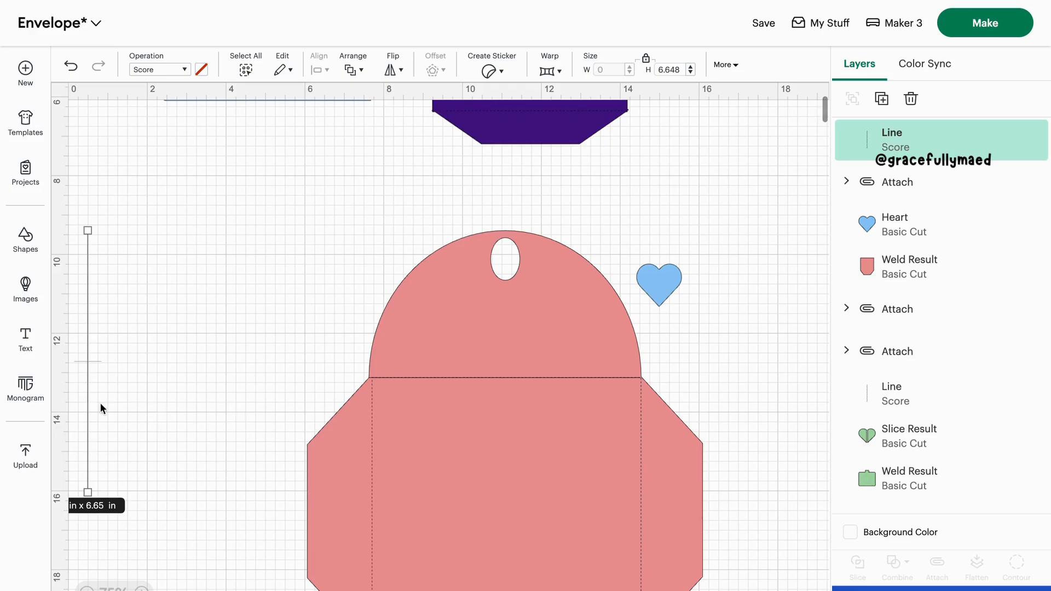
left_click_drag(88, 394, 306, 490)
scroll(306, 490, "down", 5)
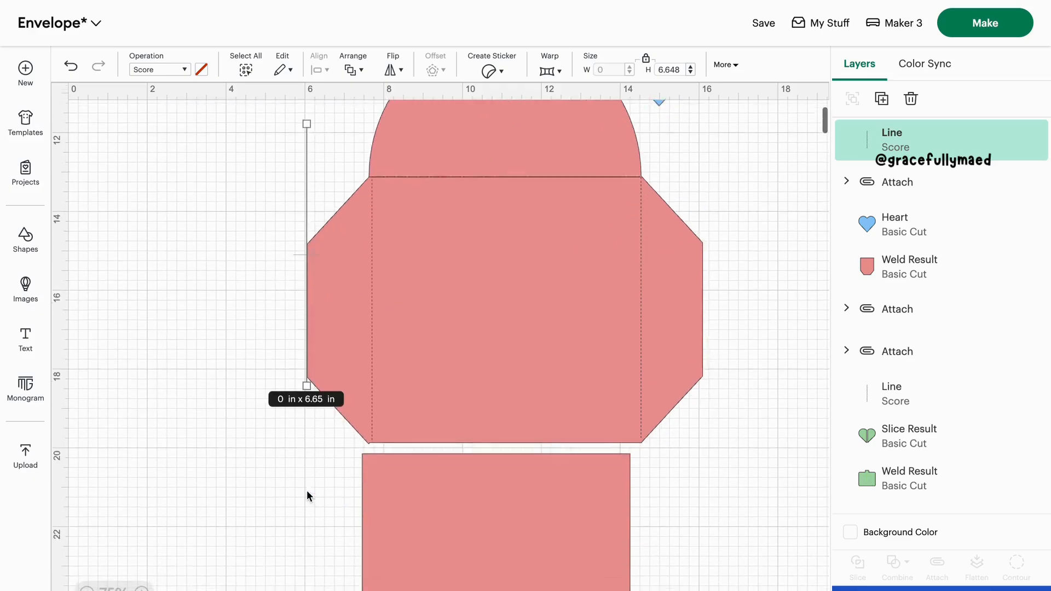
left_click_drag(301, 219, 475, 547)
scroll(475, 548, "down", 4)
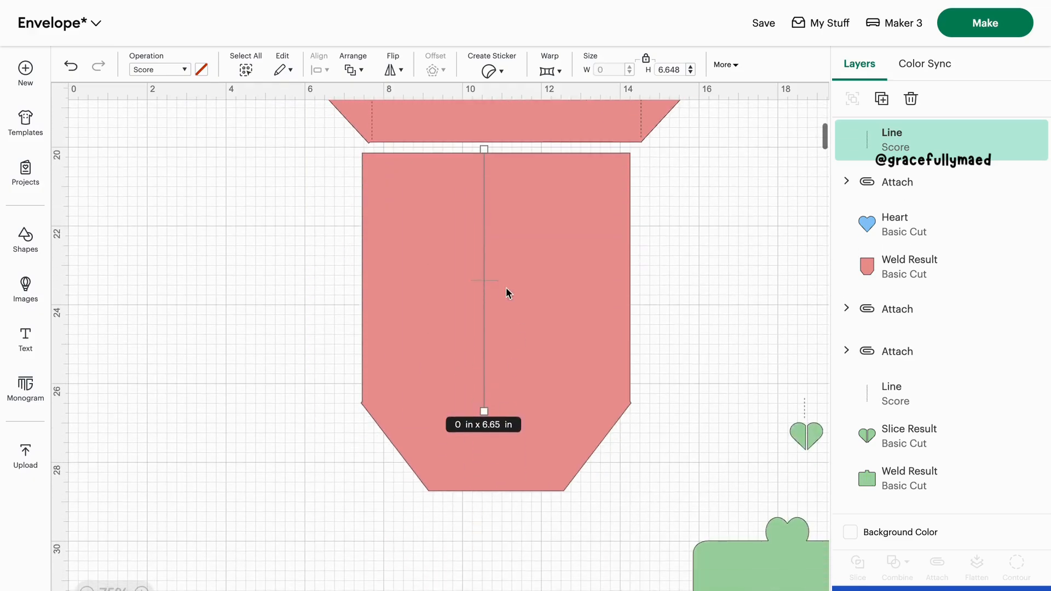
Rotate the bottom flap's score line 90 degrees and fit it across the piece where the tapered end begins
left_click(721, 65)
left_click(661, 108)
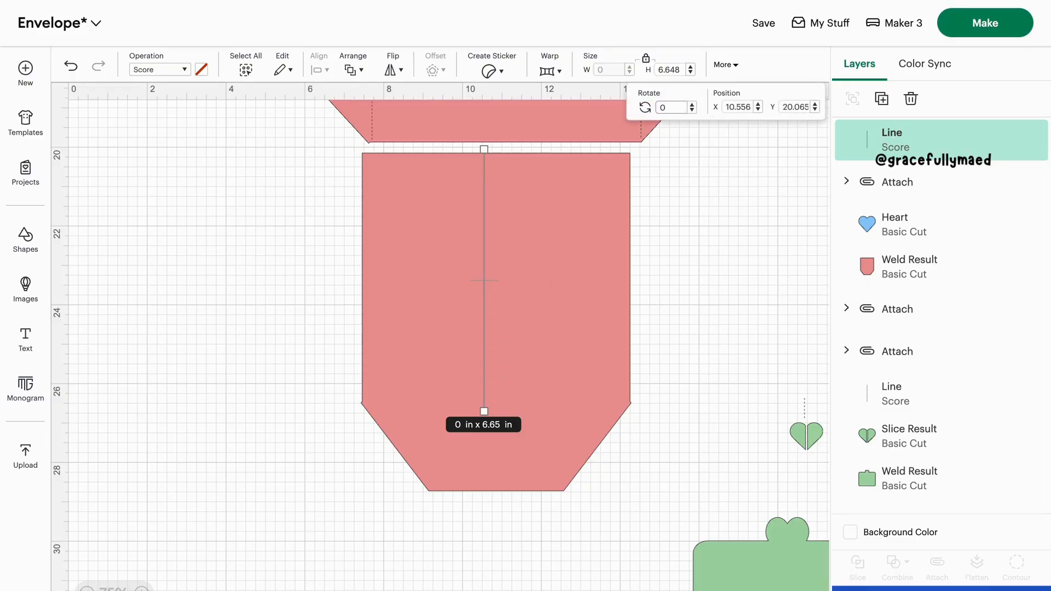
type("9")
key("Return")
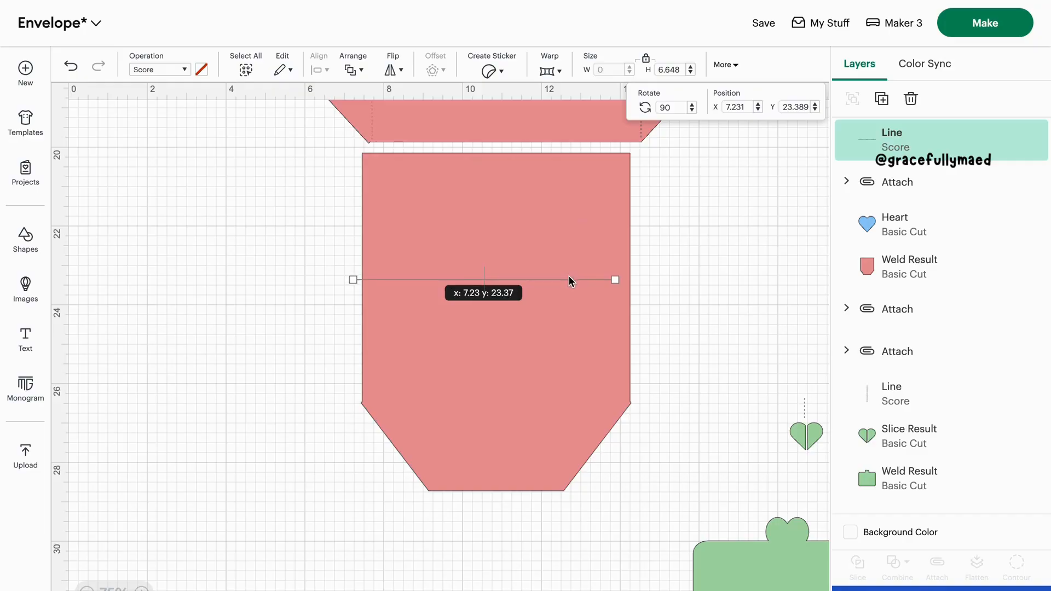
left_click_drag(569, 279, 579, 398)
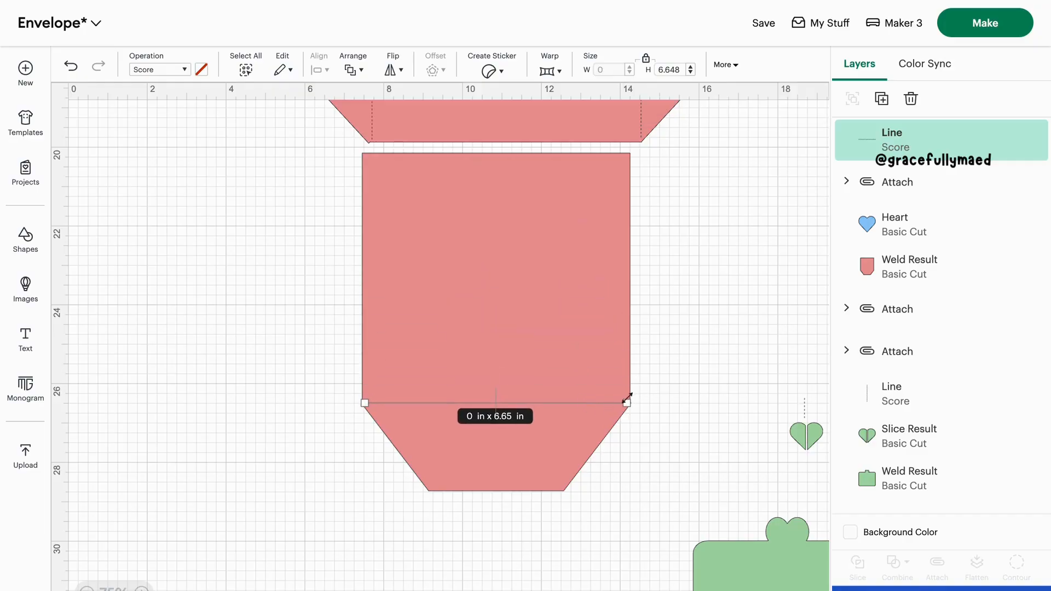
left_click(643, 435)
Attach the horizontal score line to the bottom flap piece and move the attached piece to the lower left of the envelope
left_click(619, 402)
left_click_drag(636, 448, 352, 292)
left_click(937, 565)
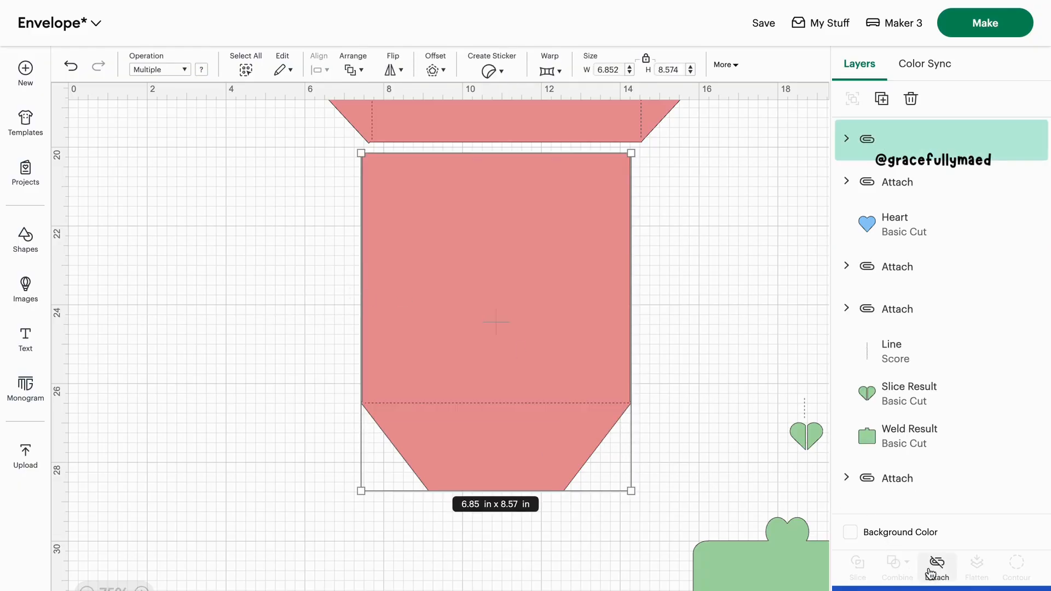
left_click_drag(605, 327, 414, 296)
Nudge the blue heart away from the envelope flap, add a score line and move it over the heart
scroll(414, 296, "up", 6)
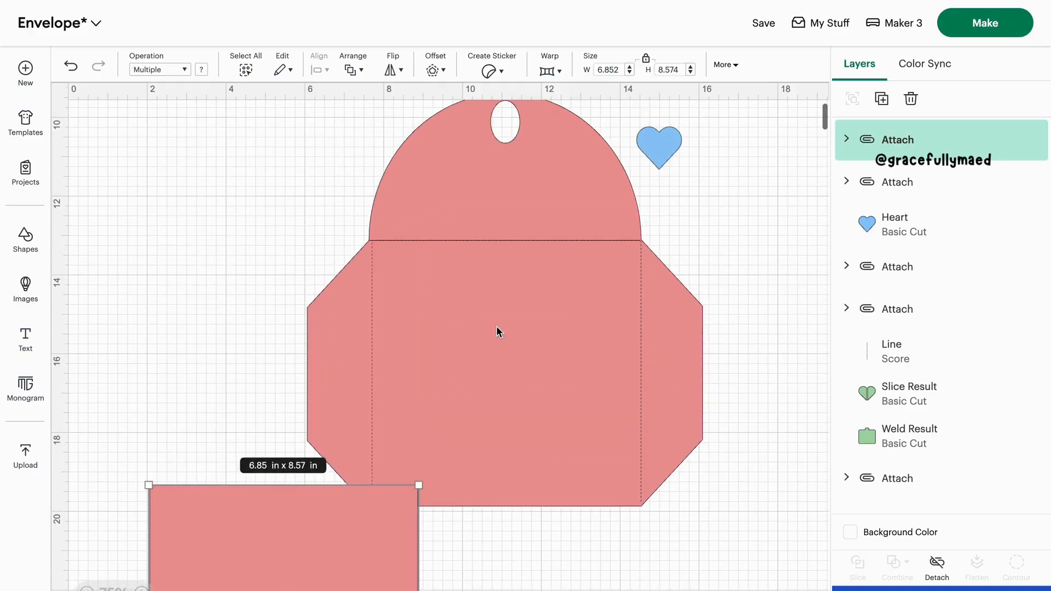
left_click_drag(661, 156, 673, 169)
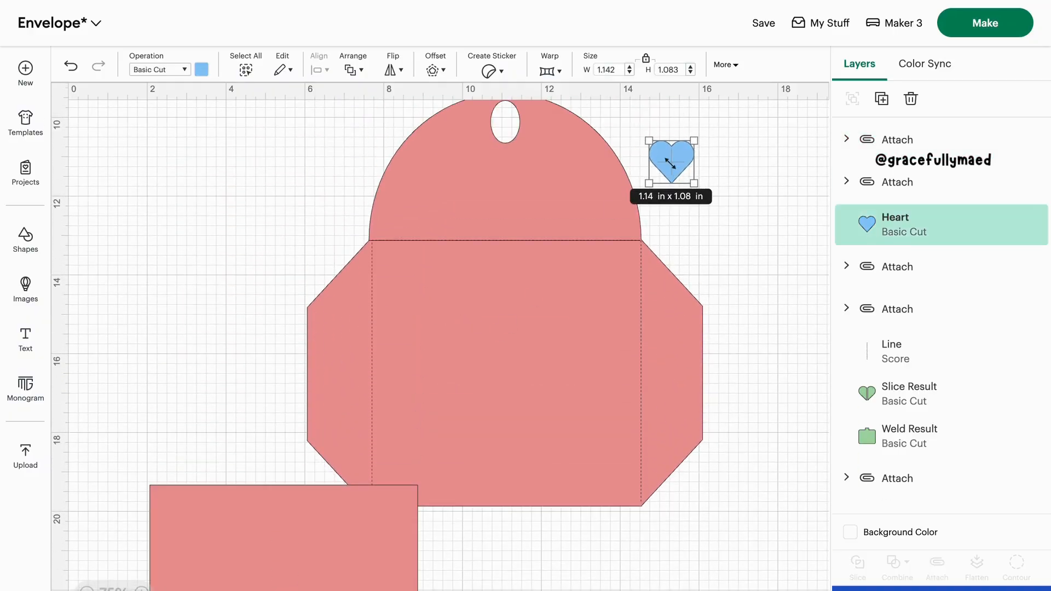
left_click(25, 237)
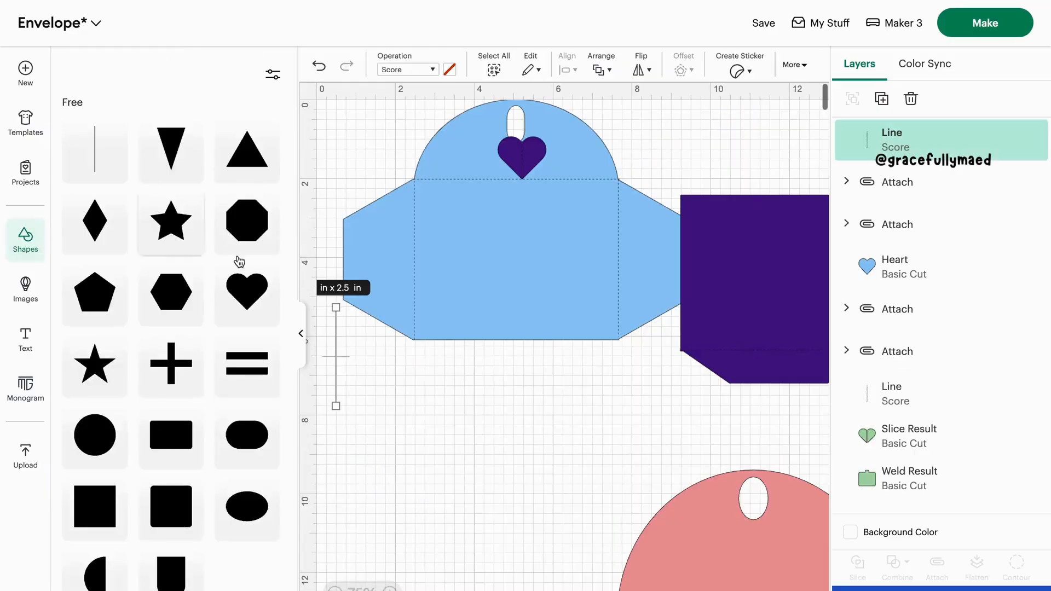
left_click(300, 333)
scroll(148, 321, "down", 3)
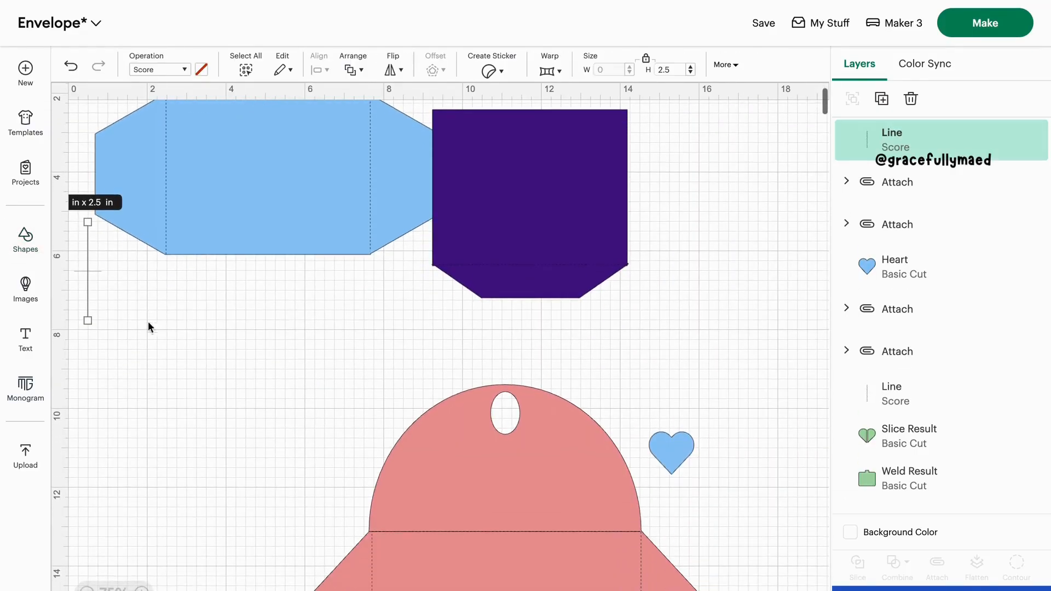
left_click_drag(87, 293, 674, 461)
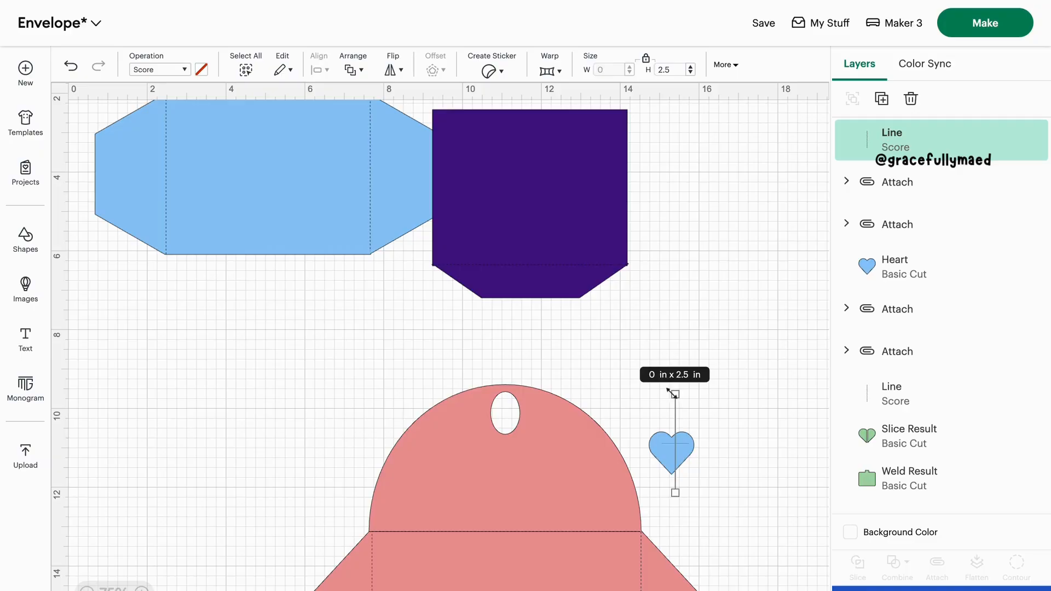
Shift the envelope away from the heart and shorten the score line to about 0.91 in, fitted vertically down the heart's centre
left_click_drag(674, 388, 589, 488)
left_click(692, 503)
left_click(663, 482)
left_click_drag(675, 484, 675, 465)
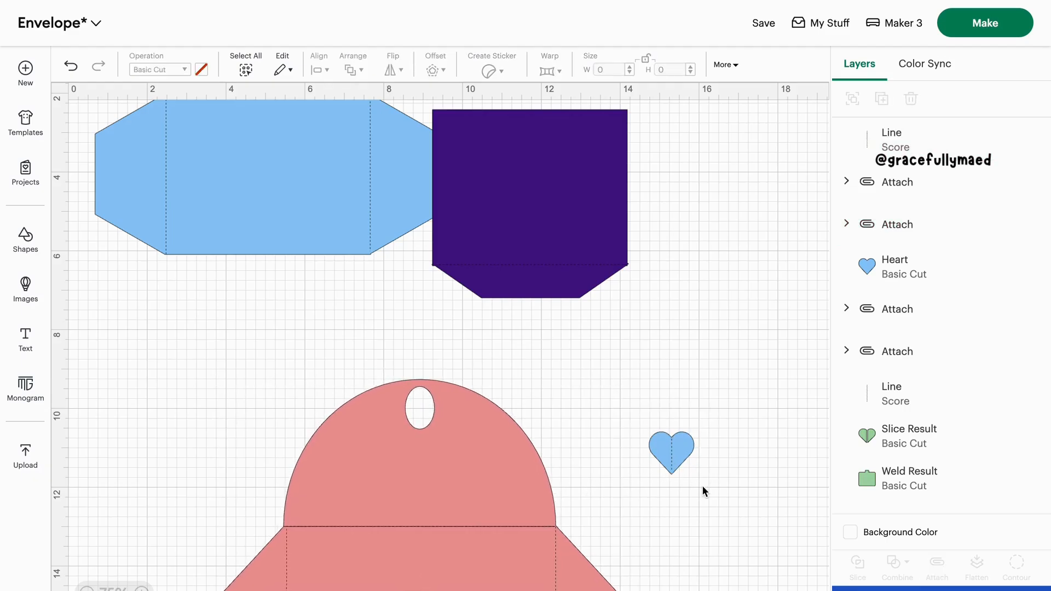
left_click(670, 466)
left_click_drag(671, 472, 668, 469)
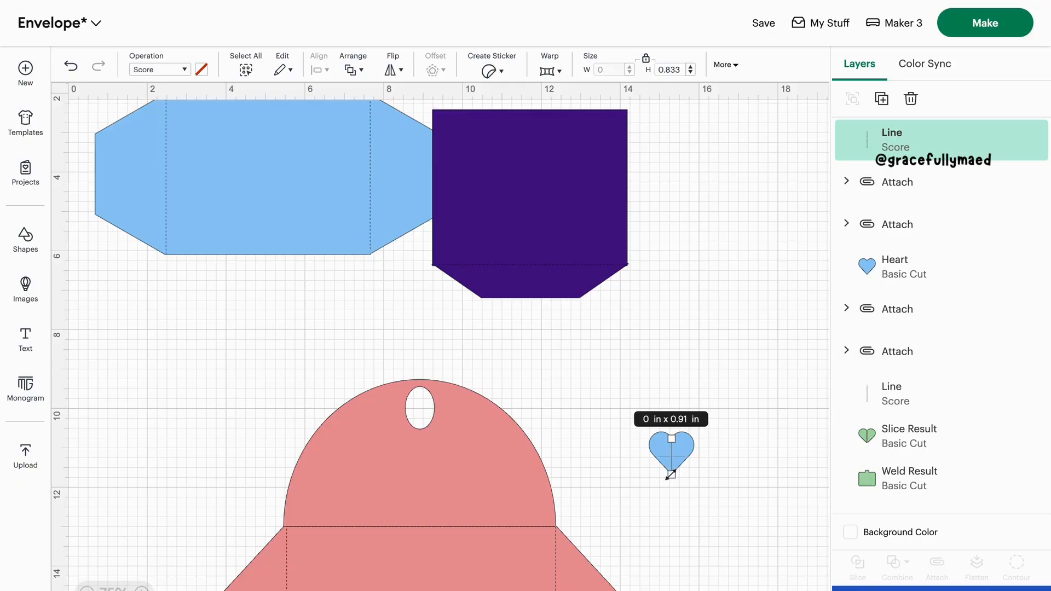
Attach the blue heart and its vertical score line together
left_click(708, 483)
left_click_drag(732, 478, 668, 446)
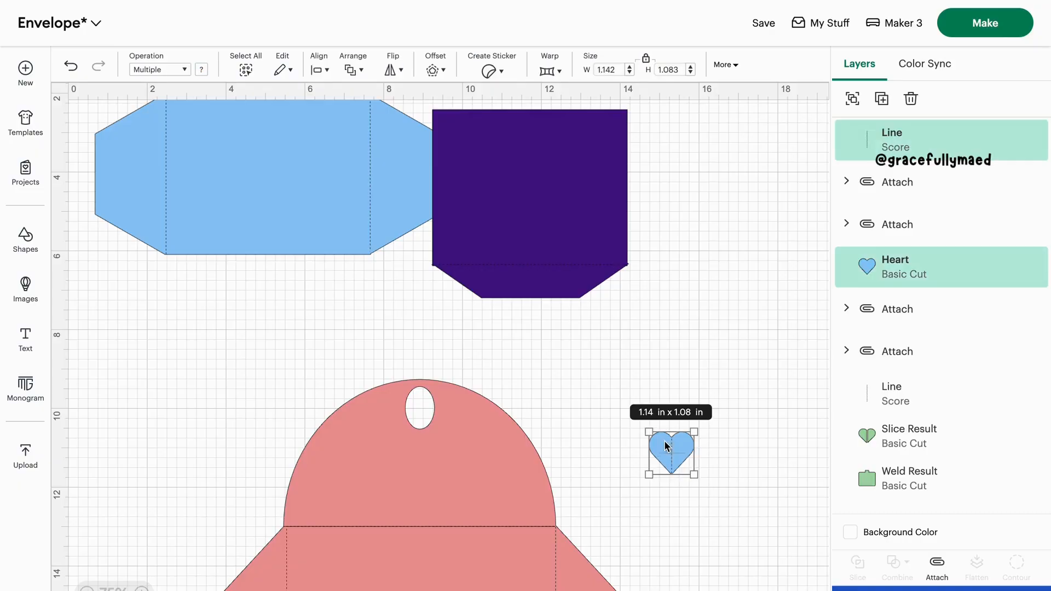
left_click(937, 564)
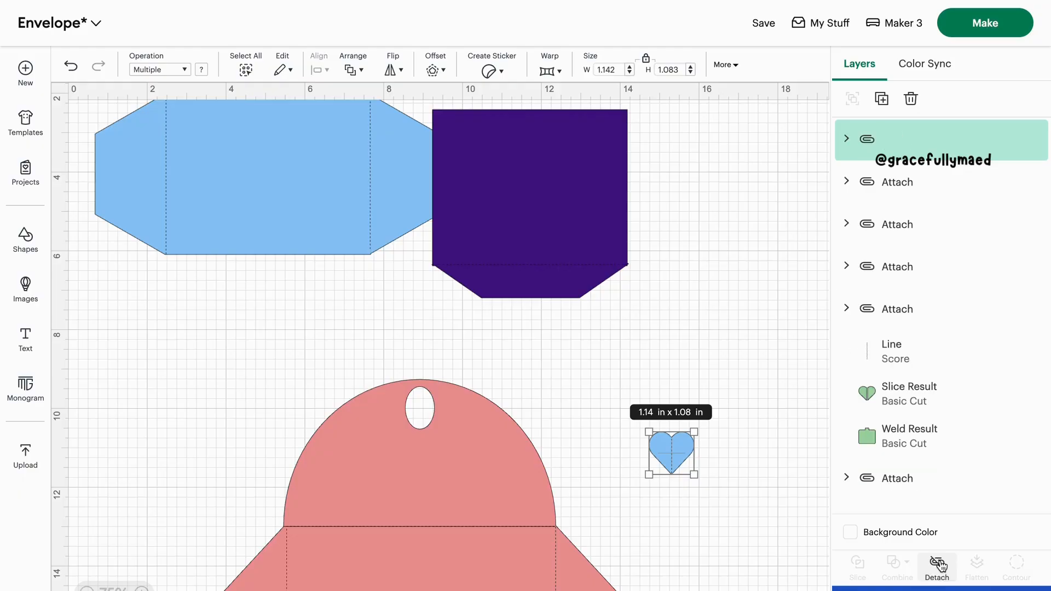
left_click(762, 520)
Lay the bottom flap piece over the envelope body and place the attached heart on the rounded flap just below the oval cutout
scroll(432, 537, "down", 5)
left_click_drag(386, 539, 523, 284)
scroll(523, 284, "up", 3)
scroll(523, 284, "up", 1)
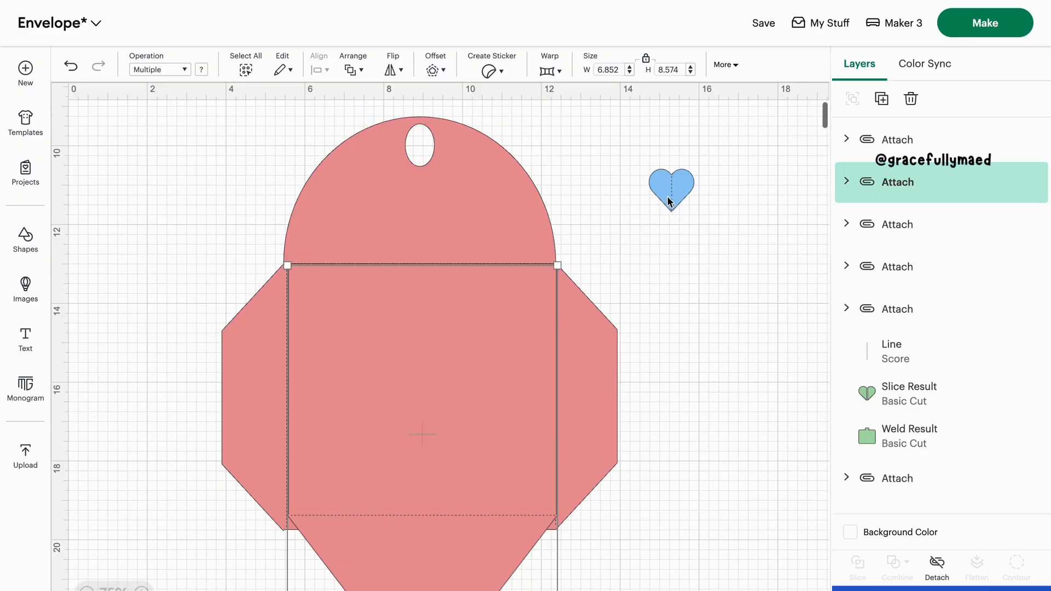
left_click_drag(671, 194, 413, 203)
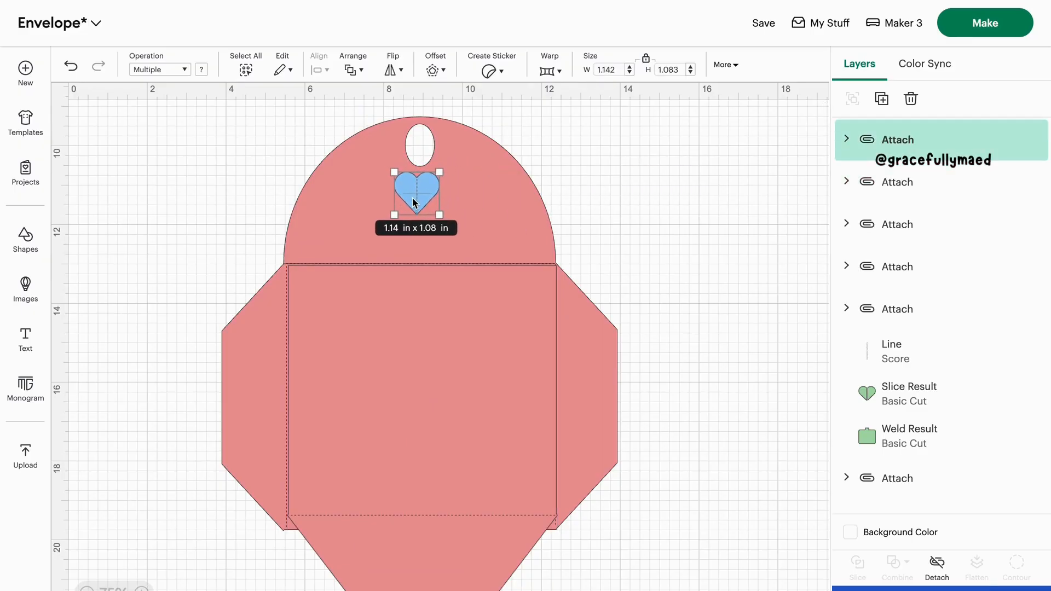